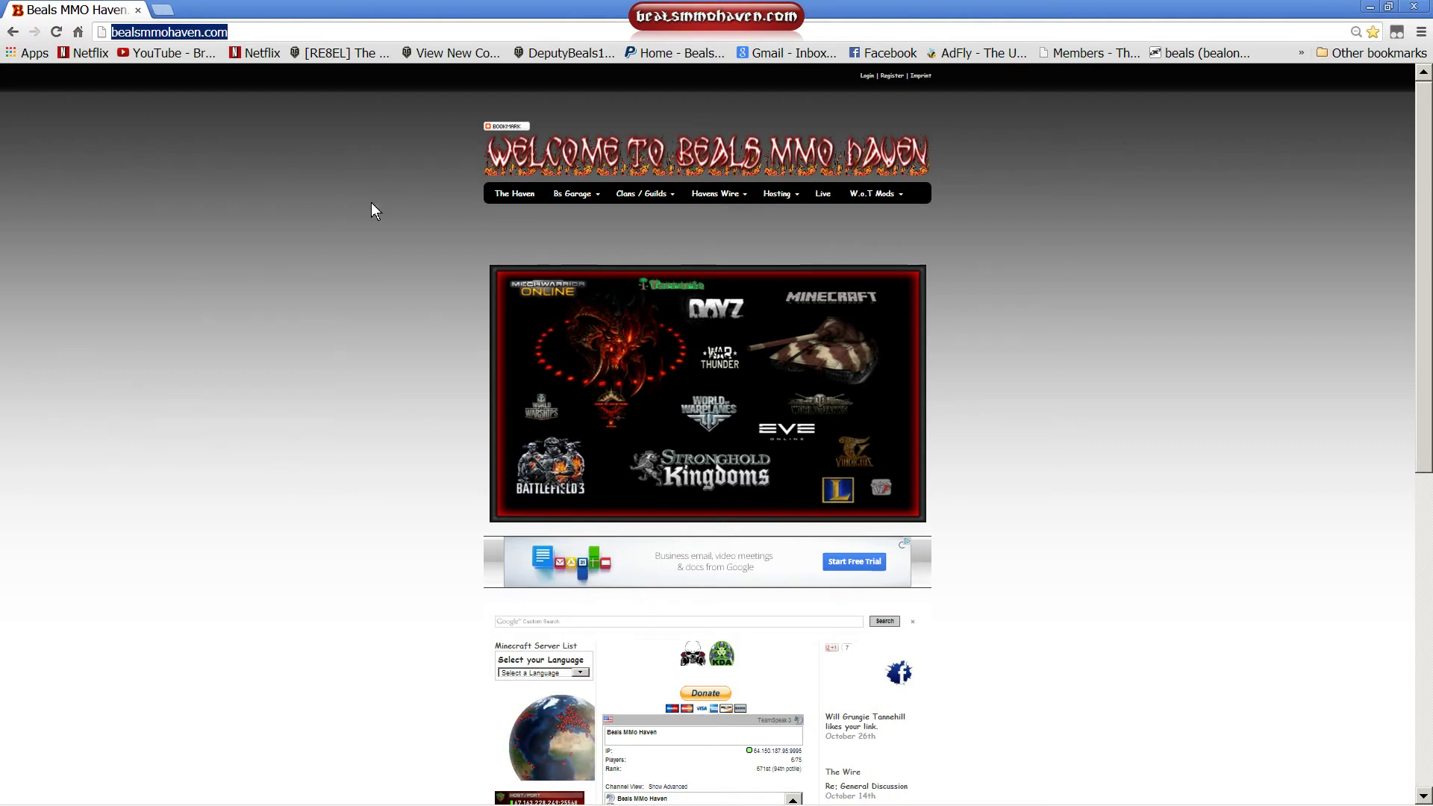
# Open the XVM editor from the site's W.o.T Mods links and dismiss the adf.ly frame around the page.
pyautogui.moveTo(871, 194)
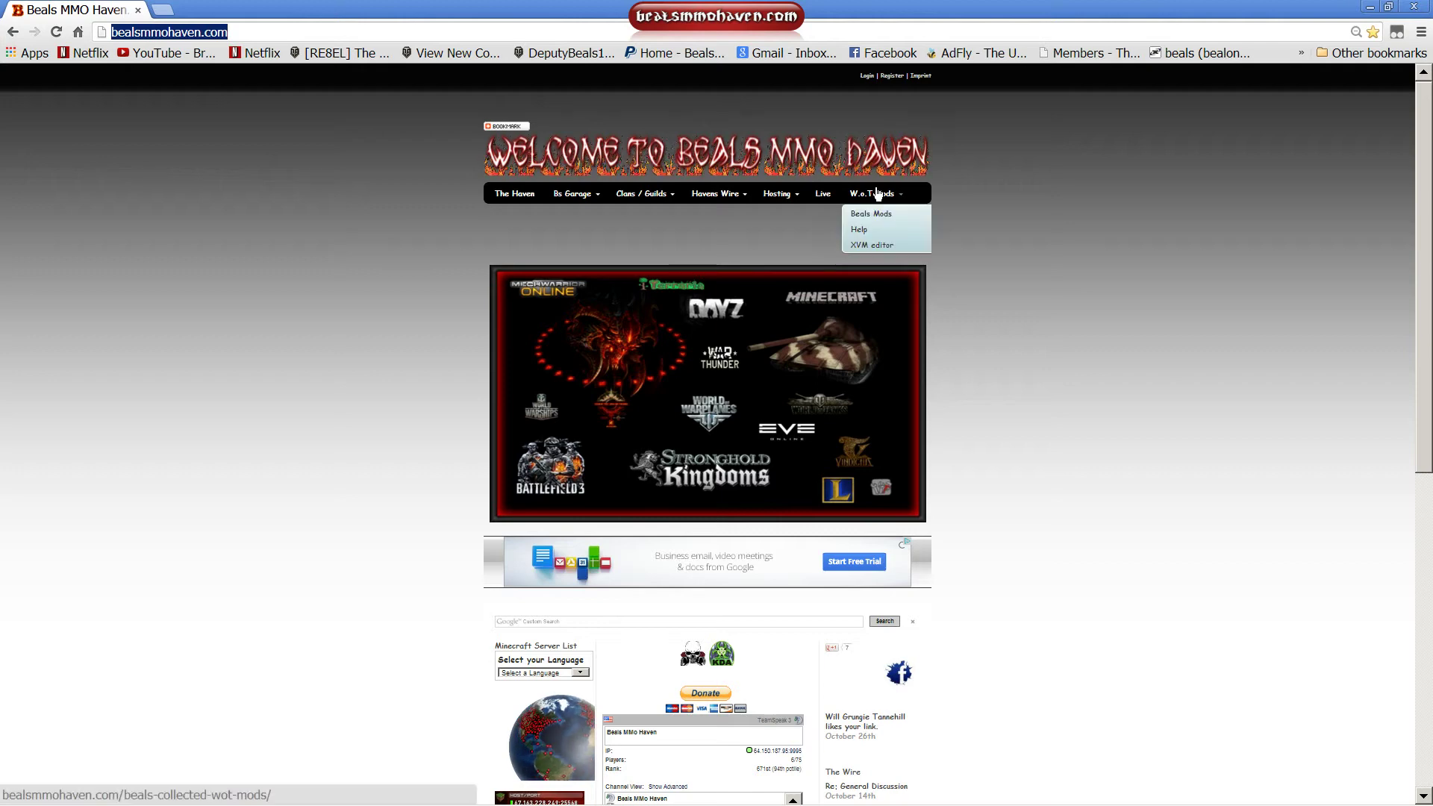
pyautogui.click(886, 248)
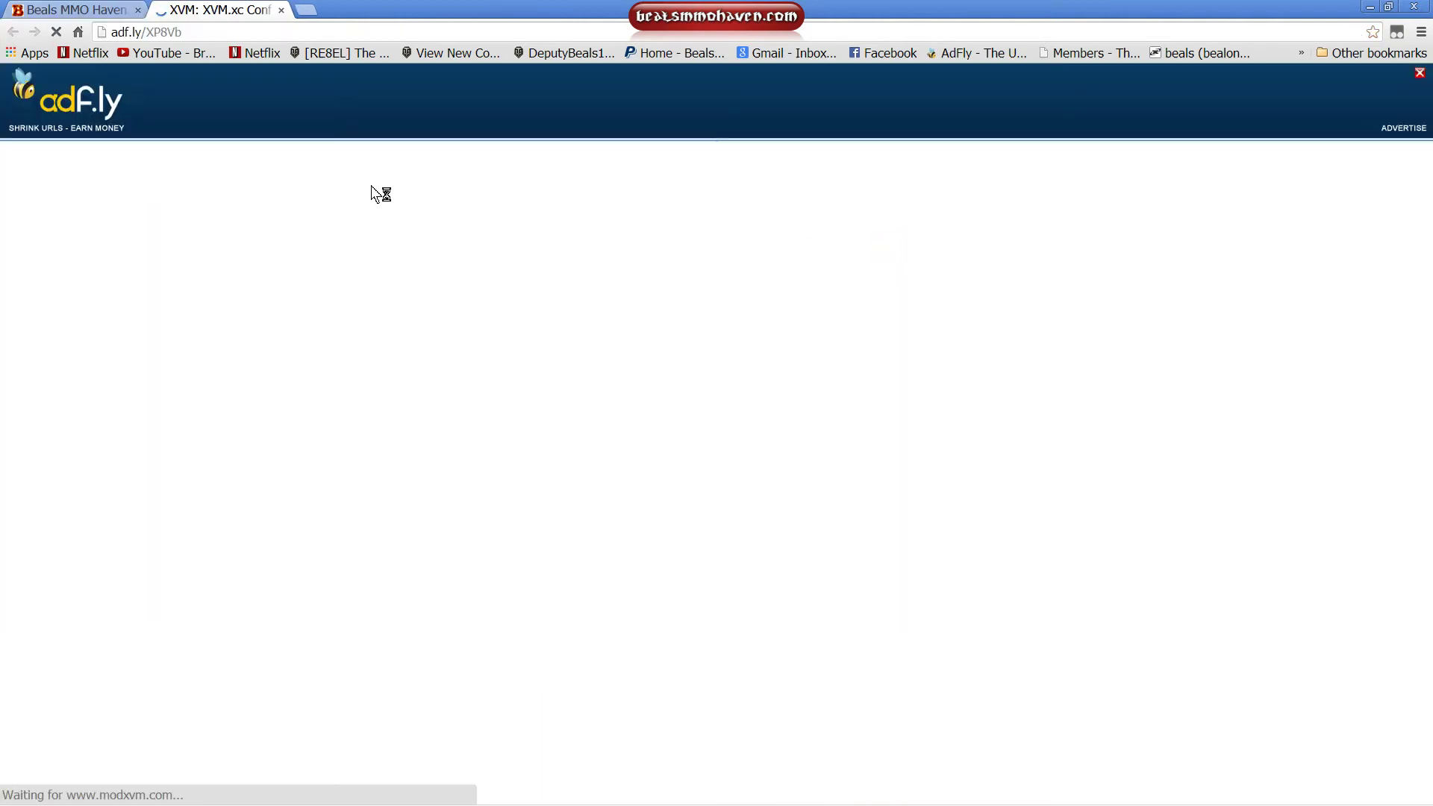
pyautogui.scroll(-3, 895, 351)
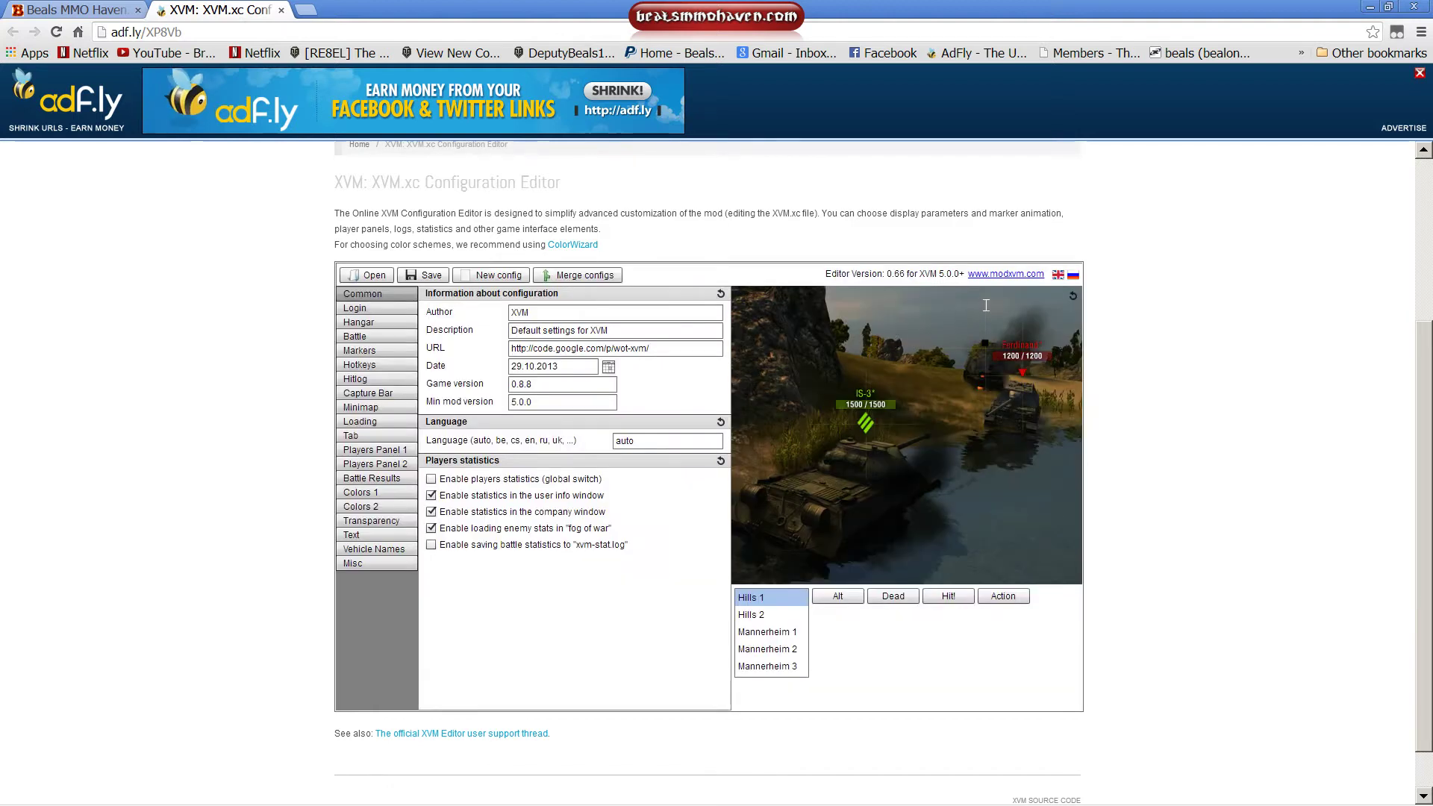
pyautogui.click(1417, 73)
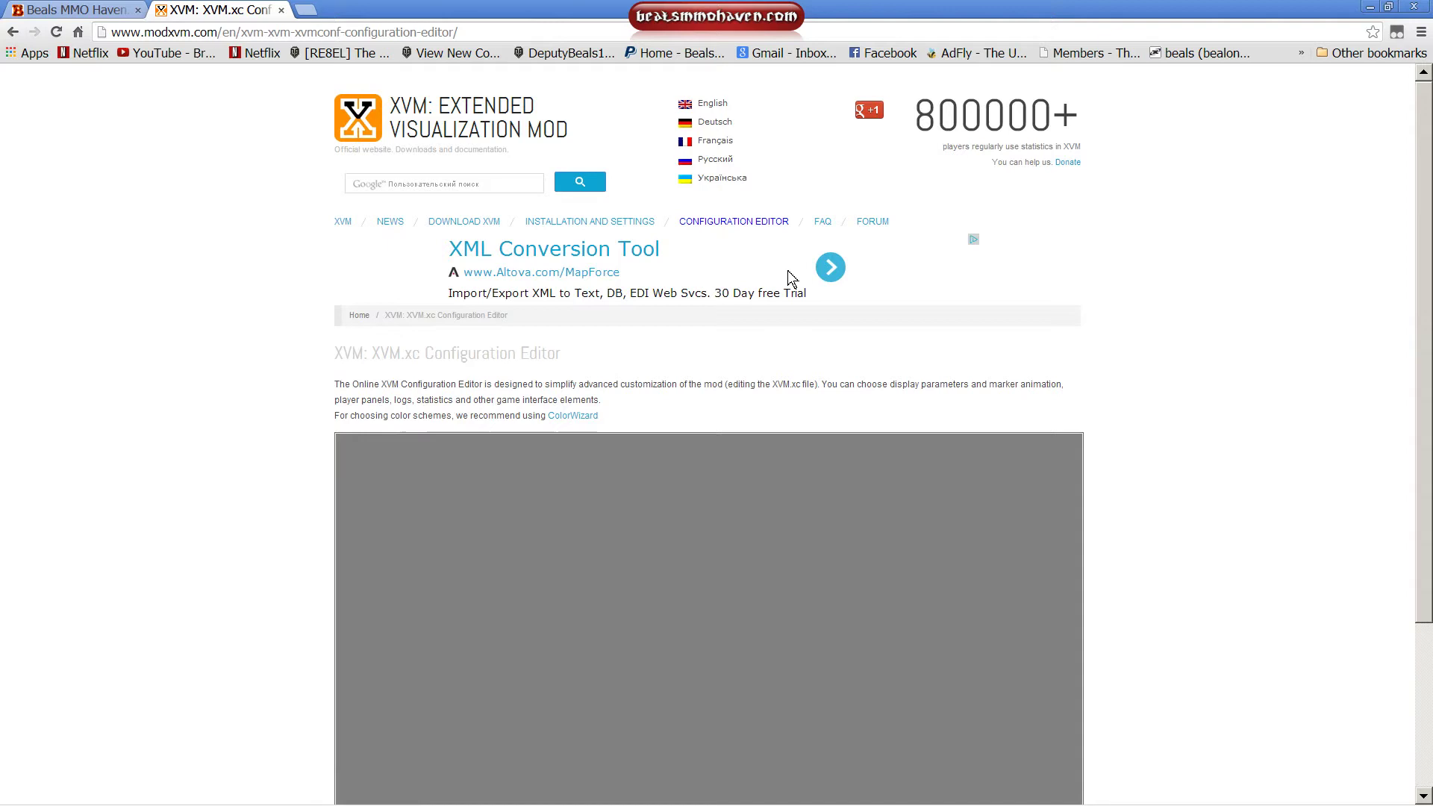
pyautogui.scroll(-3, 787, 272)
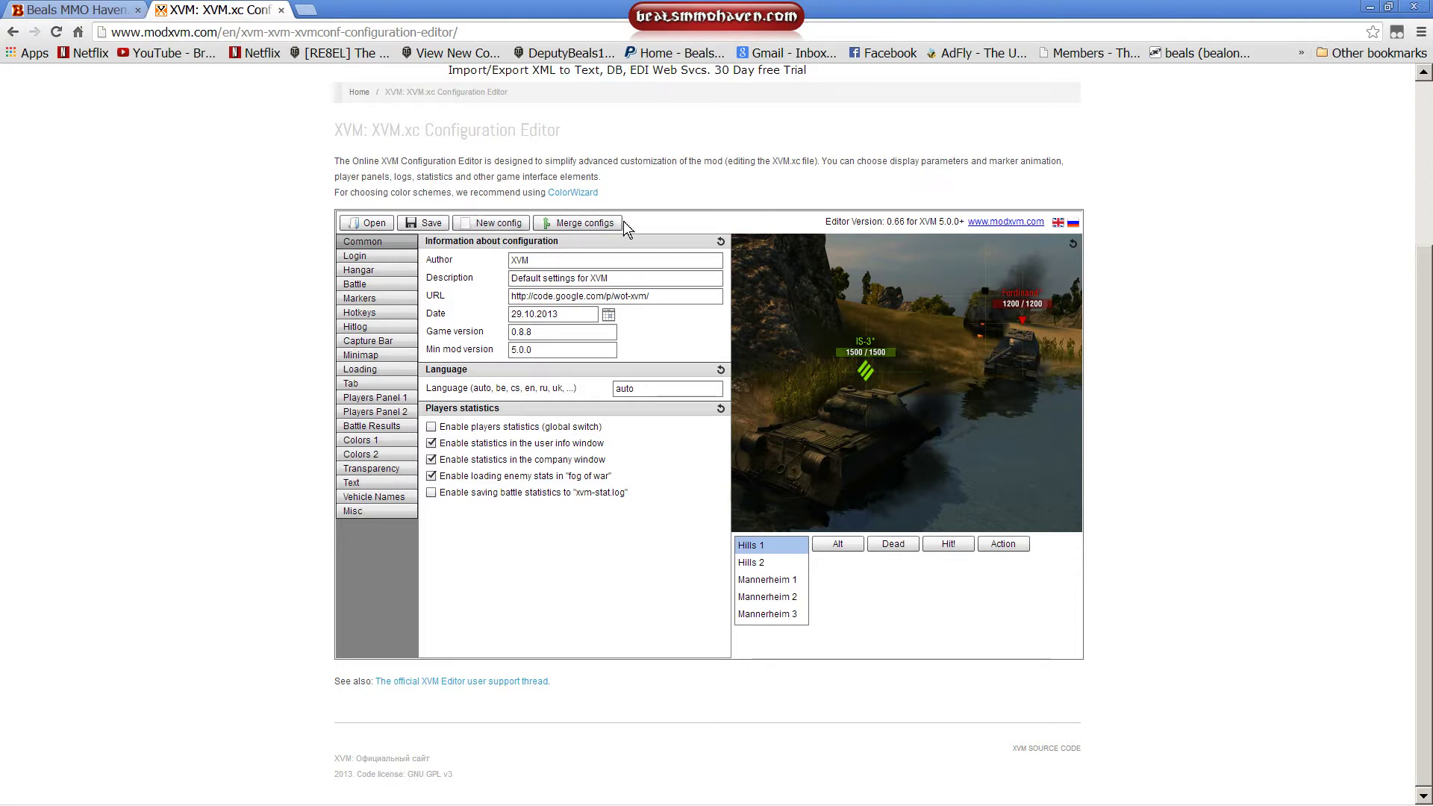
# Load the xvm.xc configuration file from C:\Games\World_of_Tanks\res_mods\xvm into the editor.
pyautogui.click(386, 228)
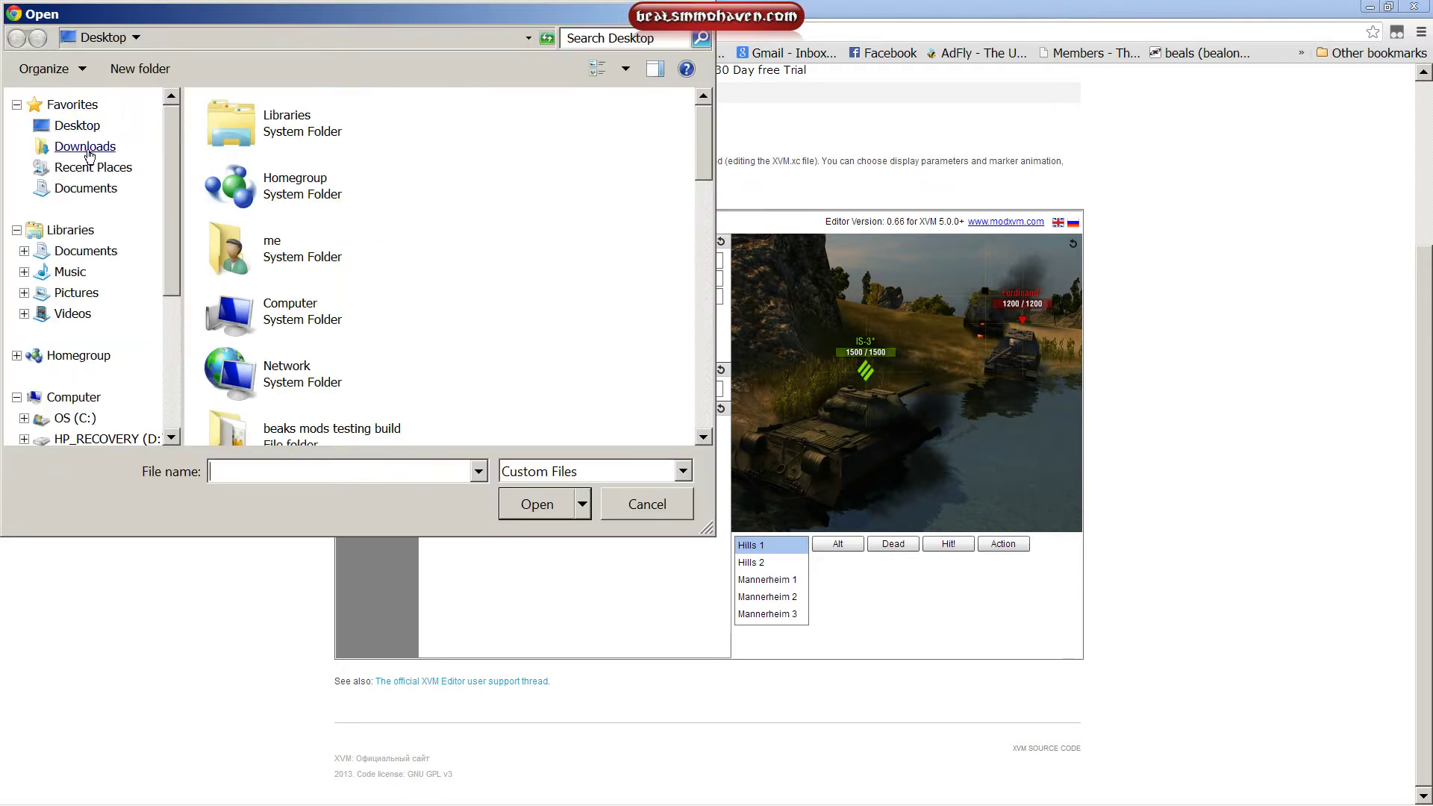
pyautogui.scroll(-3, 130, 209)
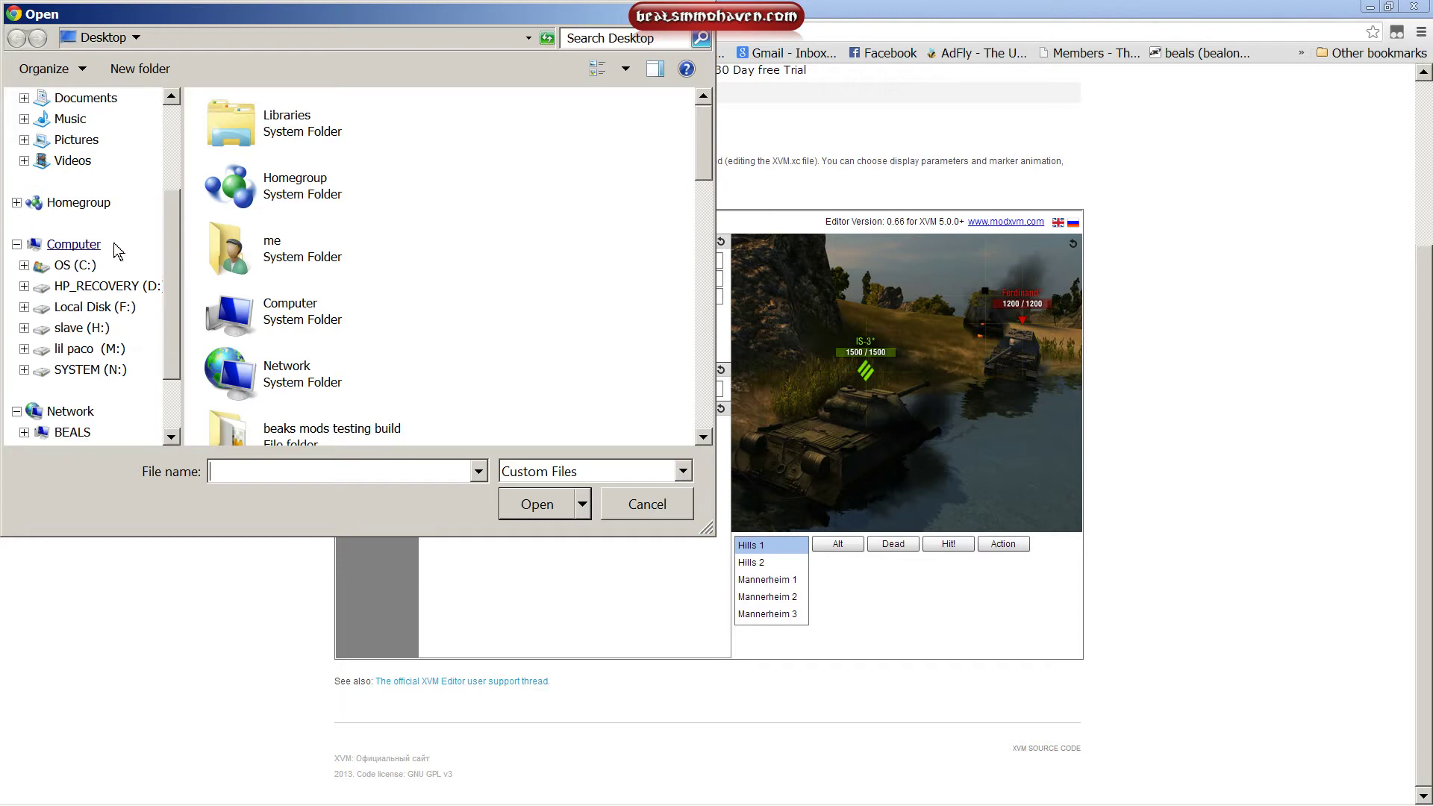
pyautogui.click(74, 265)
pyautogui.doubleClick(274, 184)
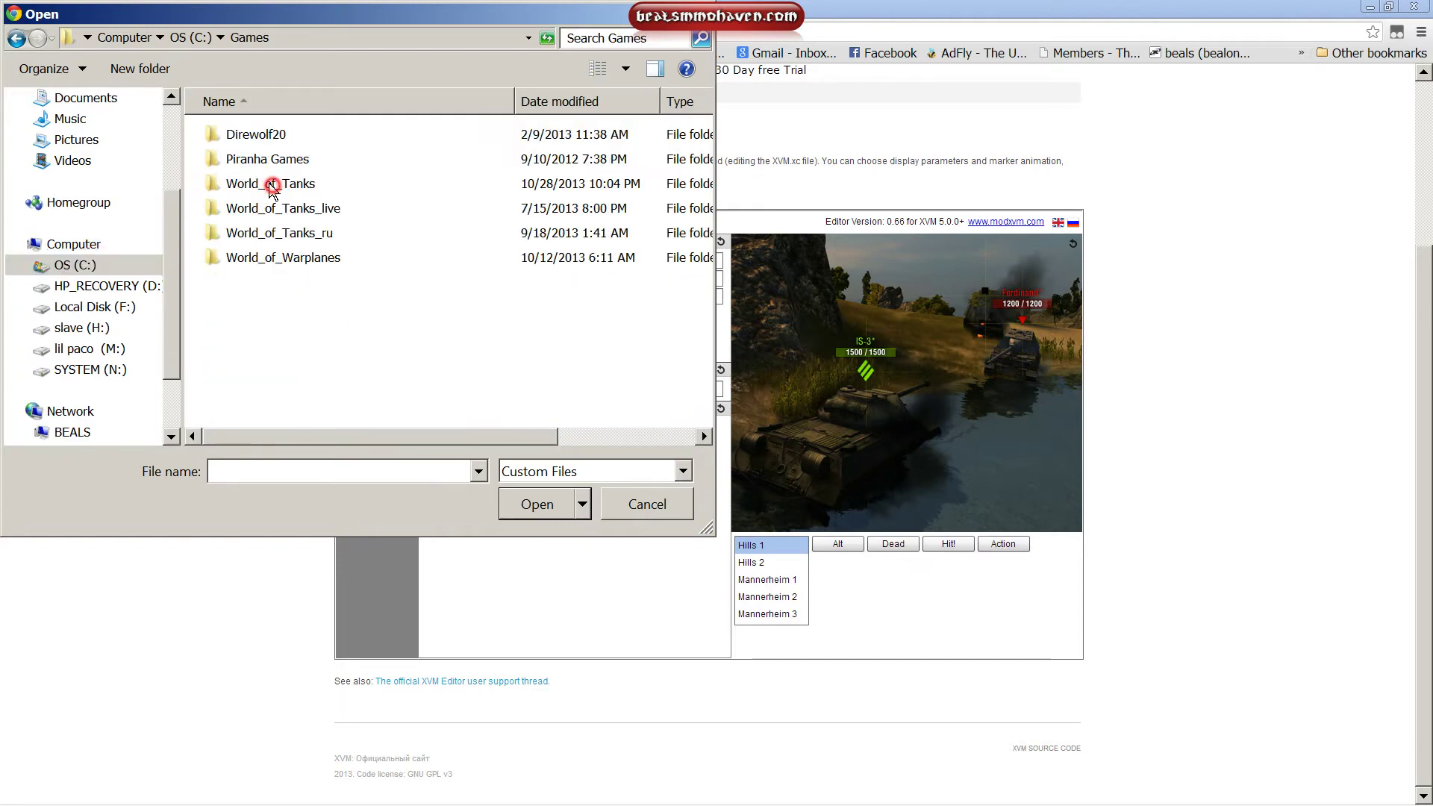
pyautogui.doubleClick(273, 185)
pyautogui.doubleClick(265, 184)
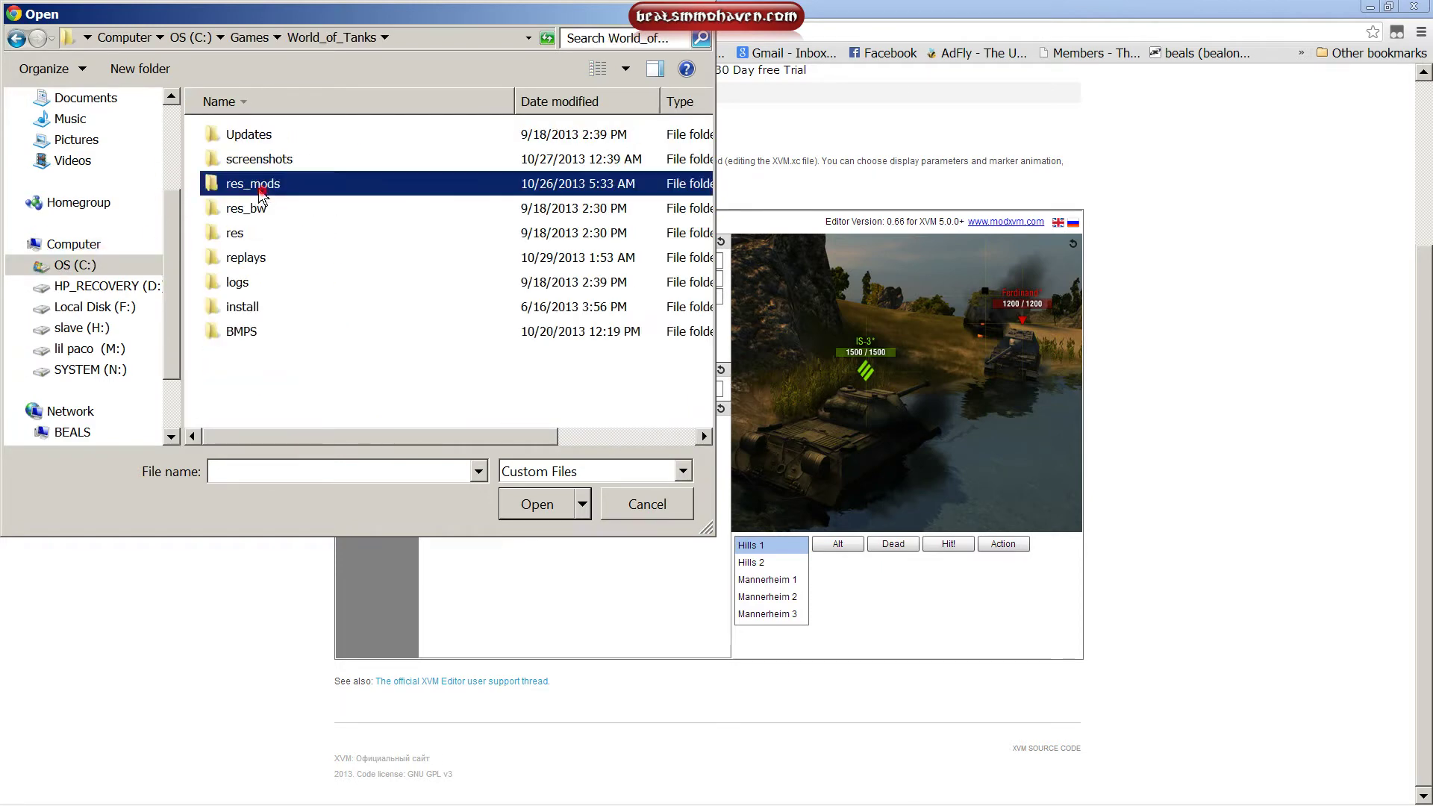
pyautogui.doubleClick(237, 159)
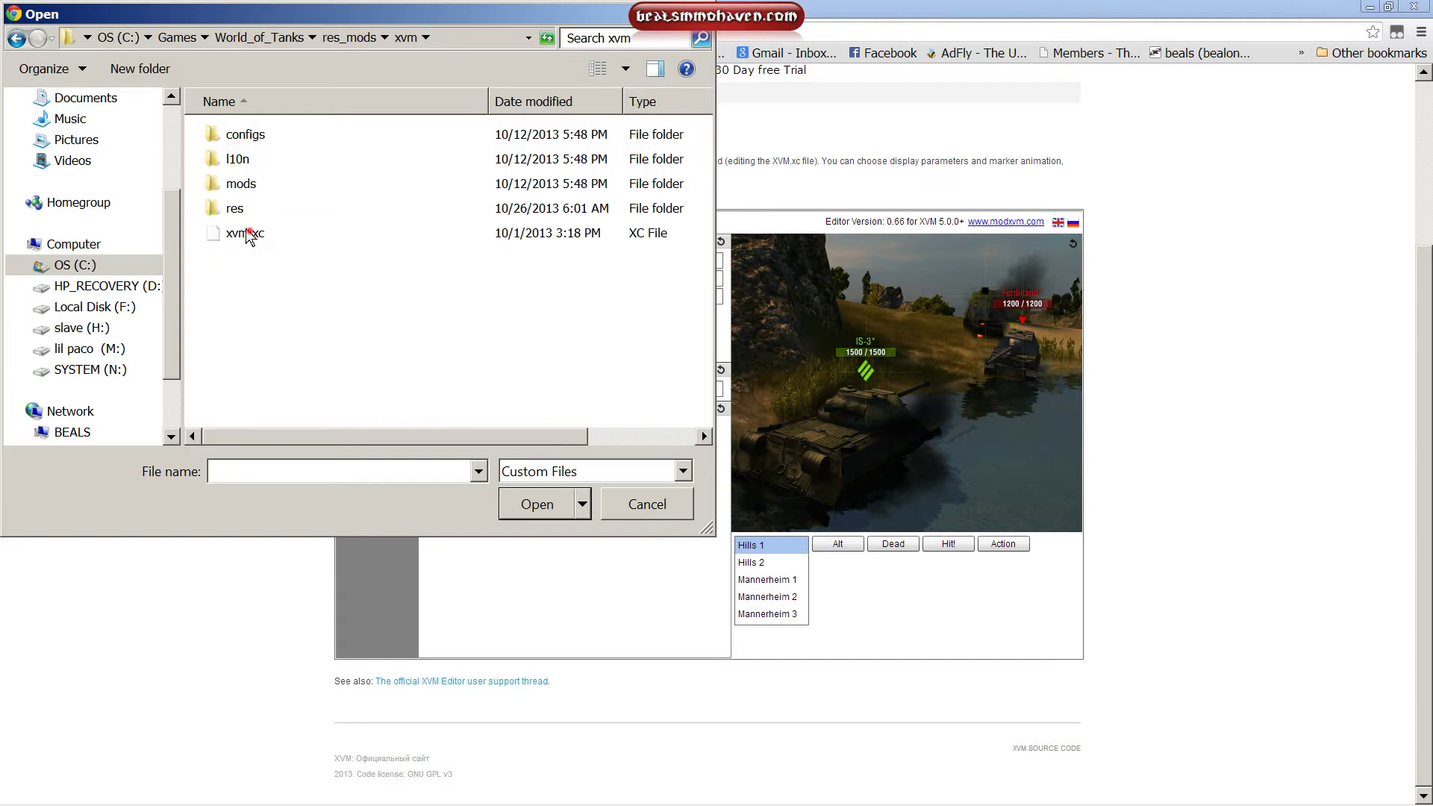
pyautogui.click(282, 234)
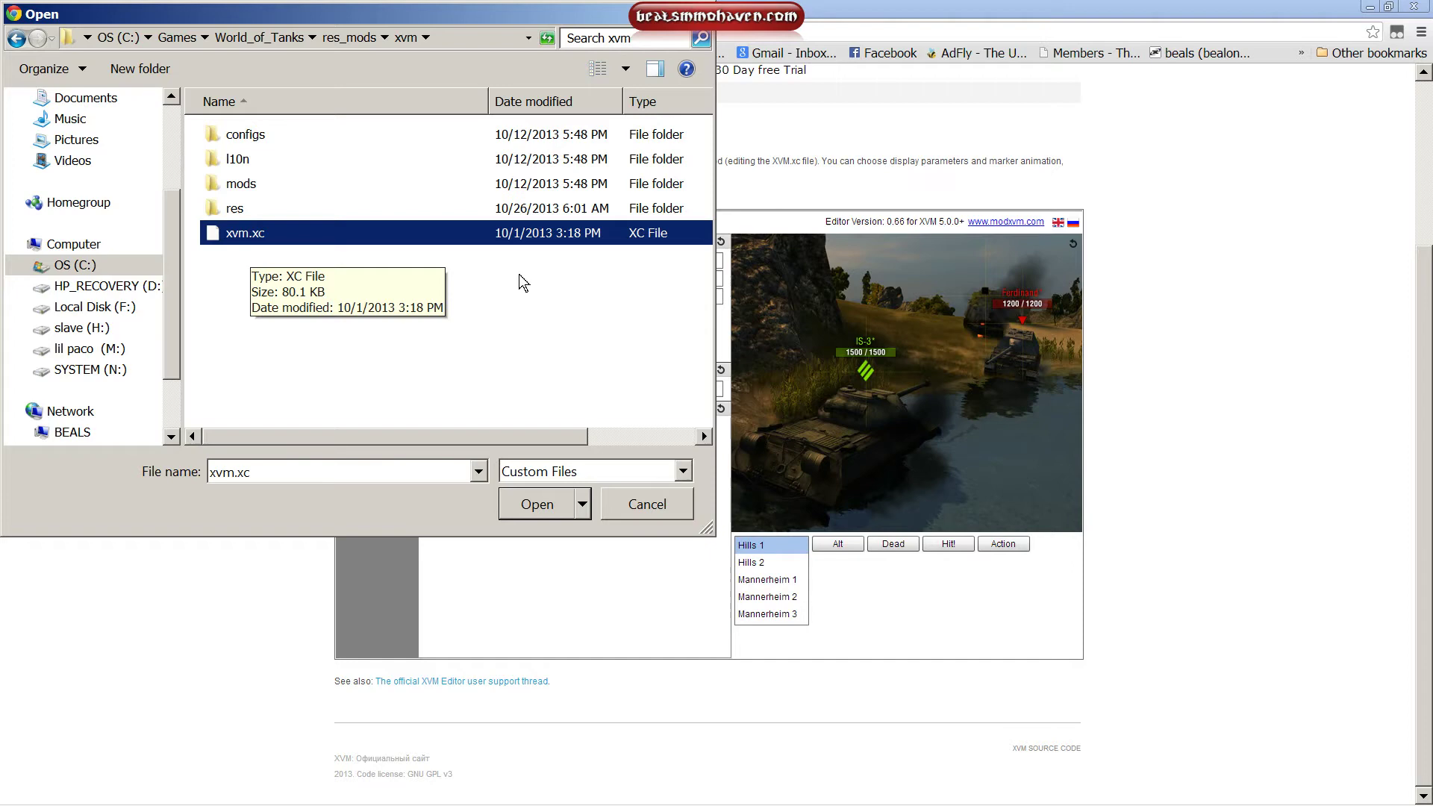
pyautogui.click(529, 501)
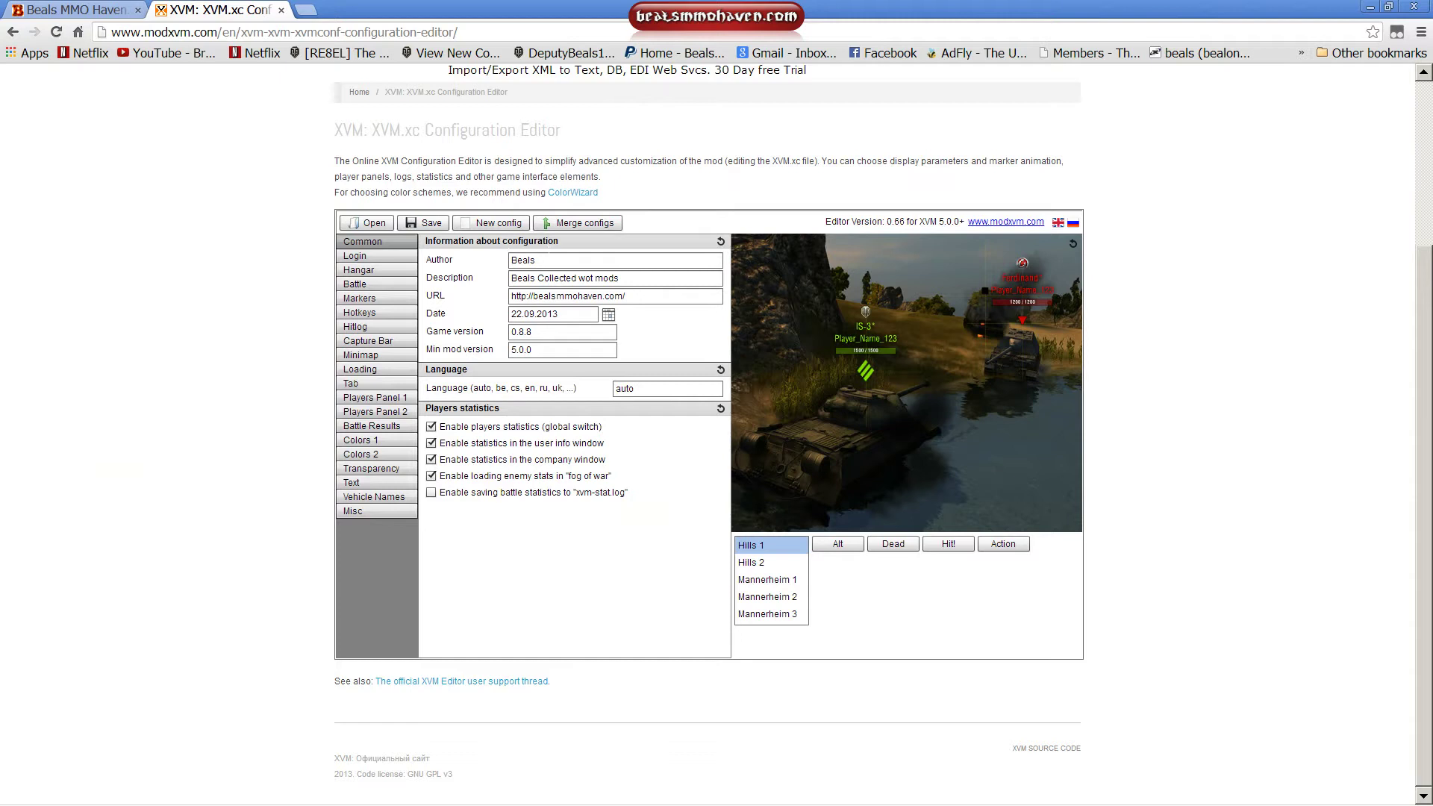
# Review the configuration's author, description and players statistics options in the Common settings.
pyautogui.doubleClick(553, 258)
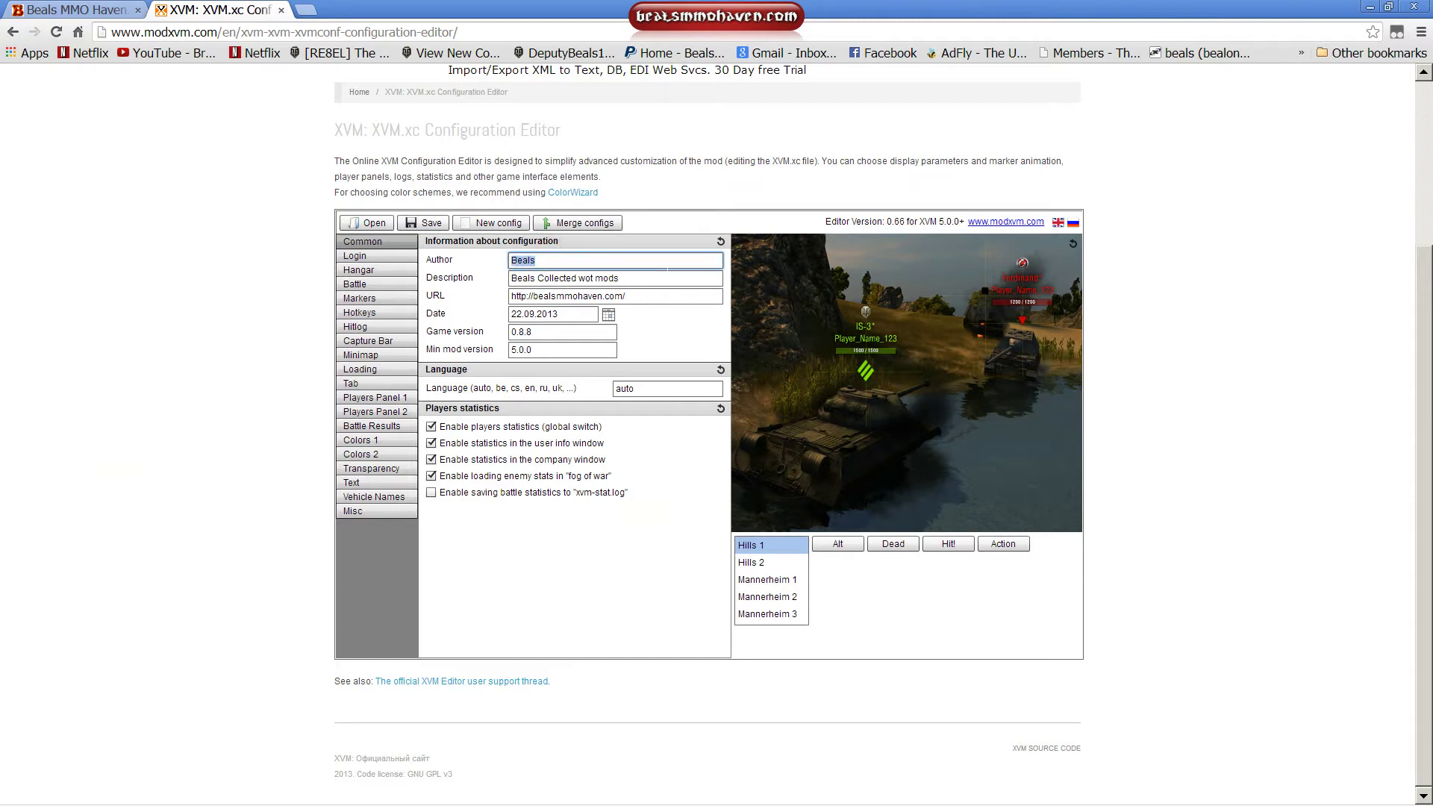
pyautogui.moveTo(669, 276); pyautogui.dragTo(525, 285)
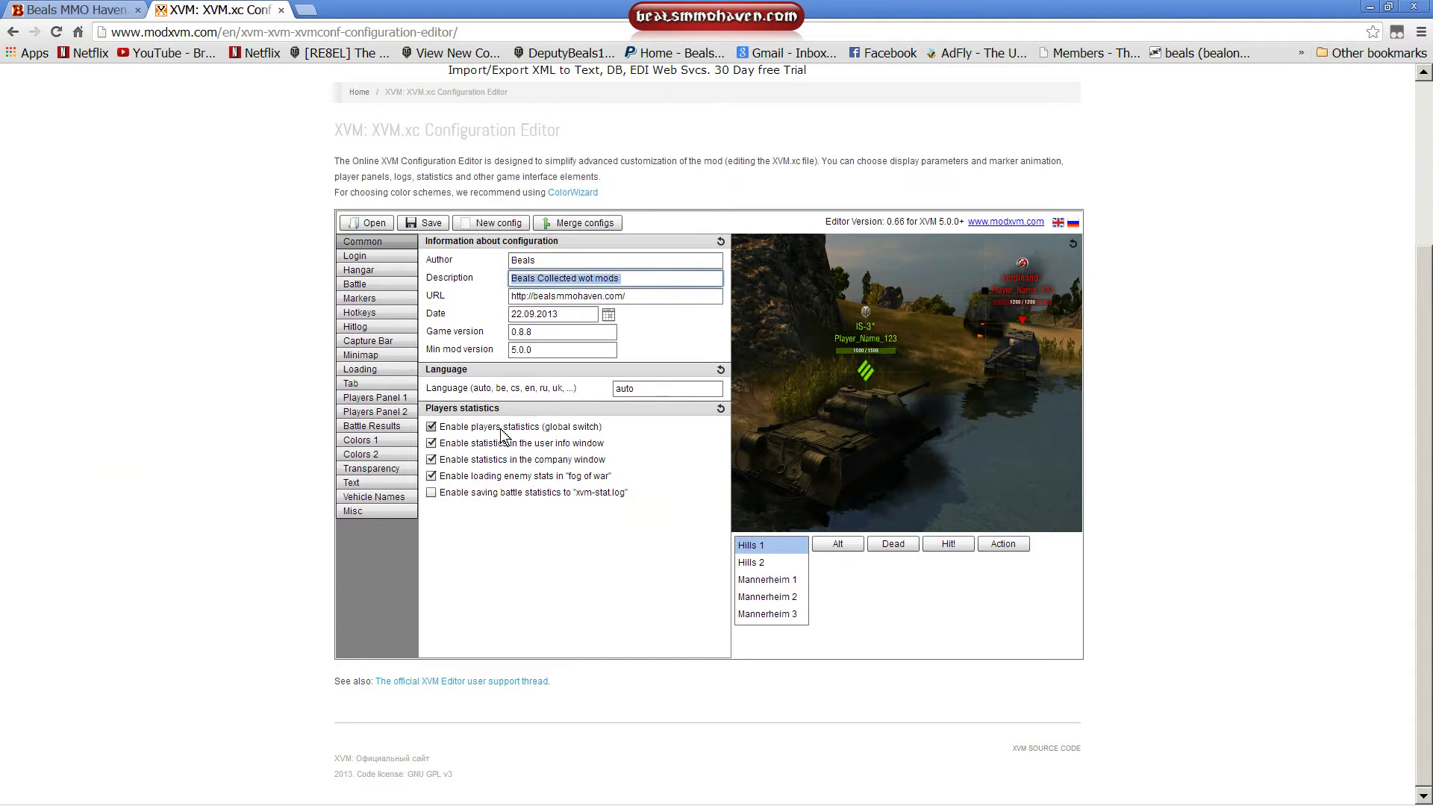
pyautogui.click(263, 398)
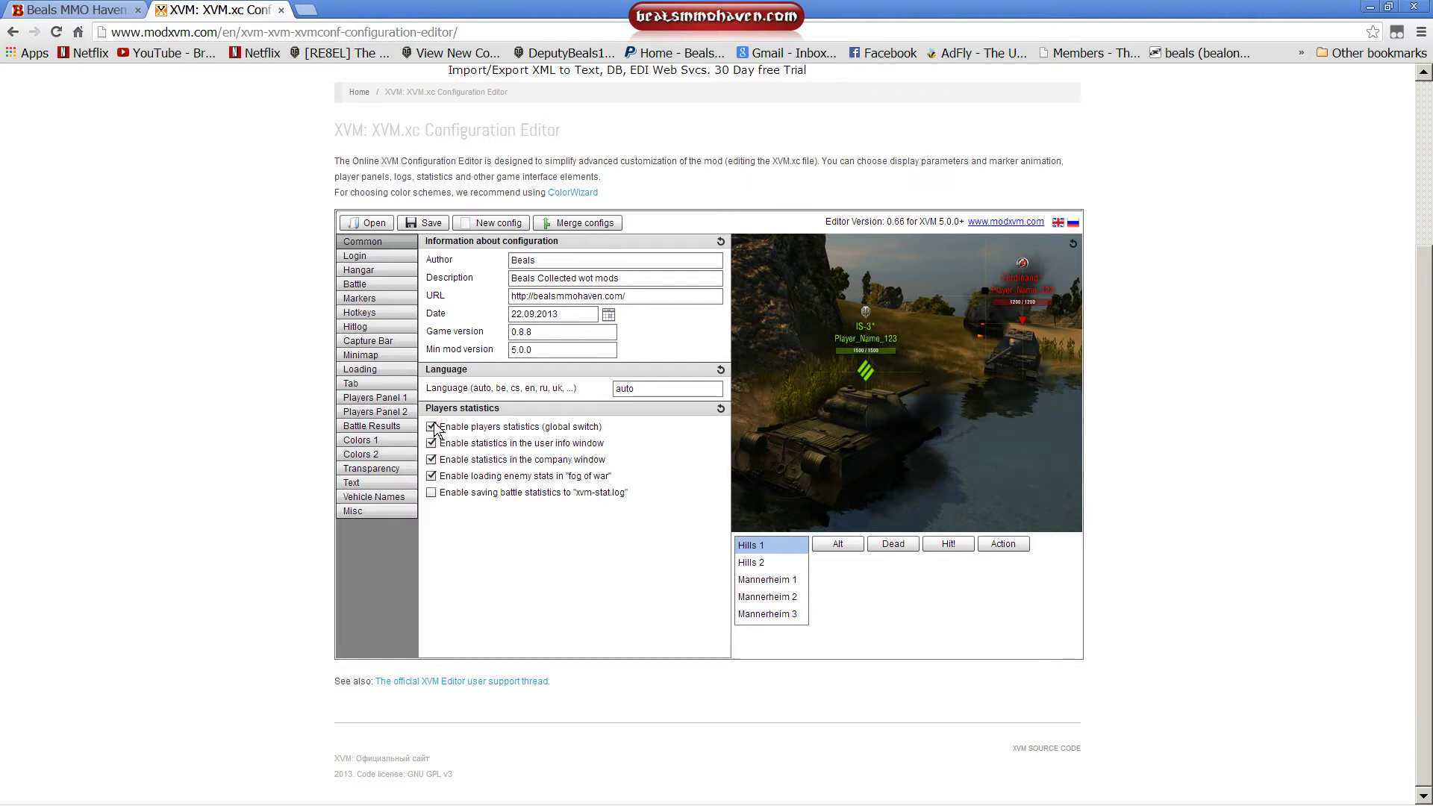
# Examine the Login, Hangar, Battle, Hitlog and Minimap settings of the loaded configuration.
pyautogui.click(366, 256)
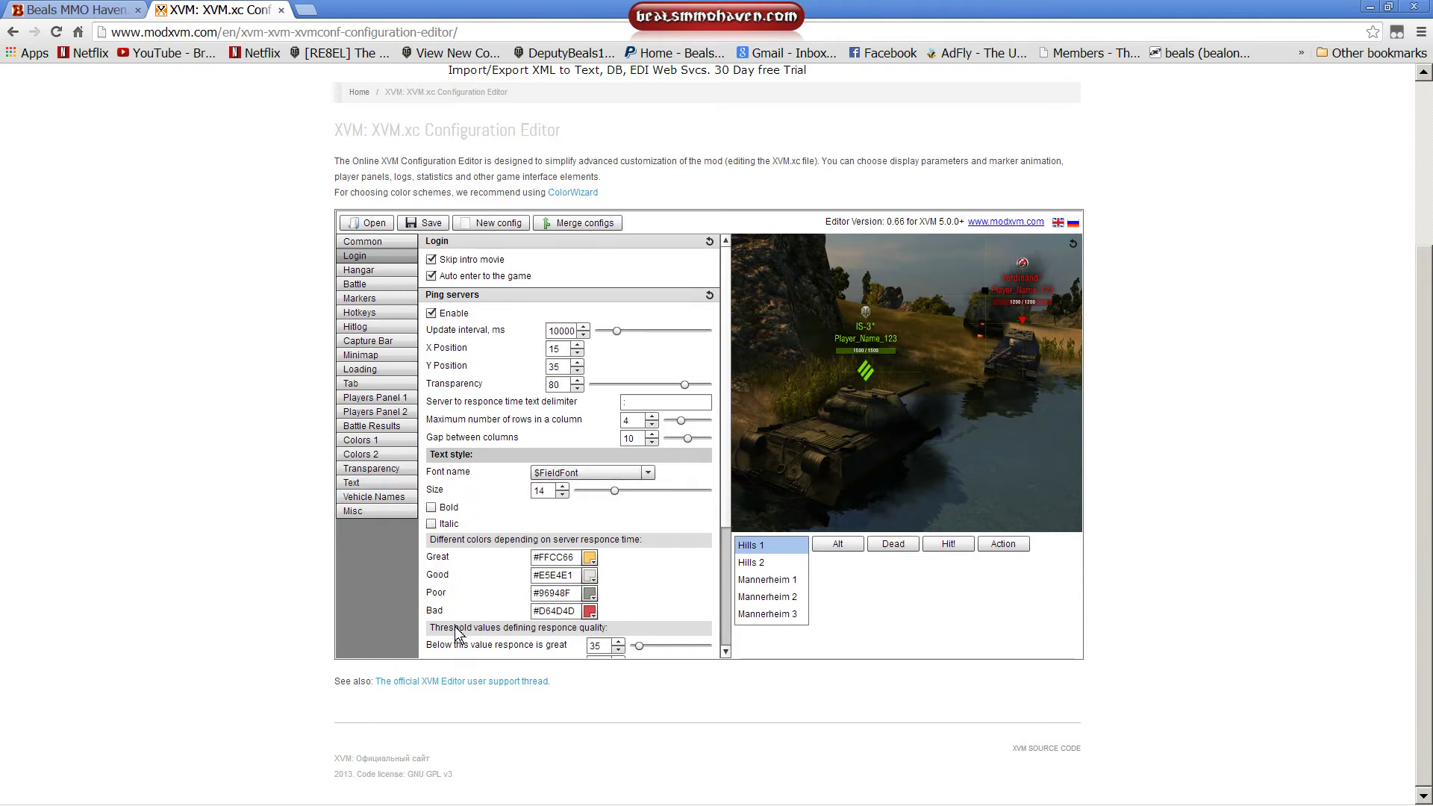
pyautogui.click(370, 273)
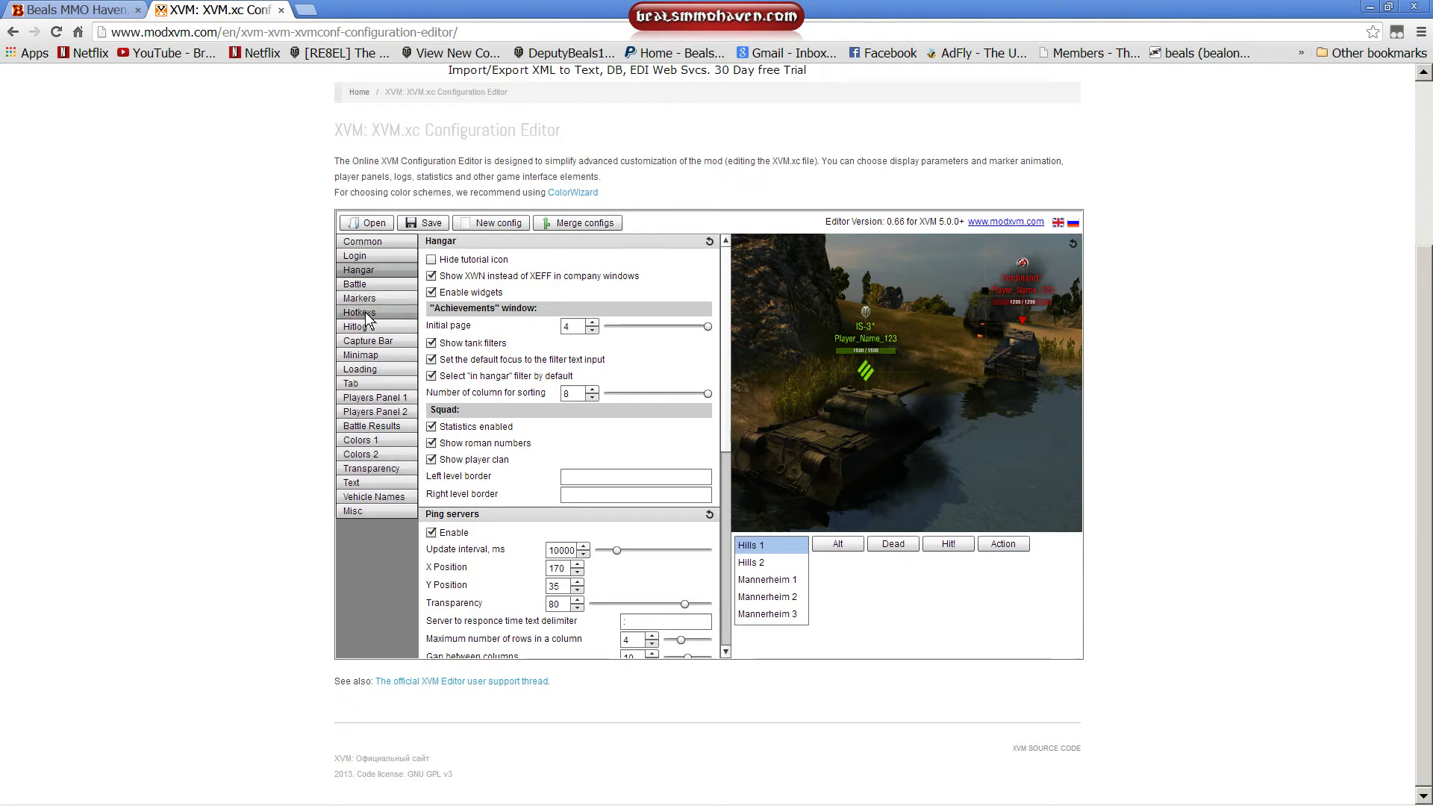
pyautogui.click(373, 287)
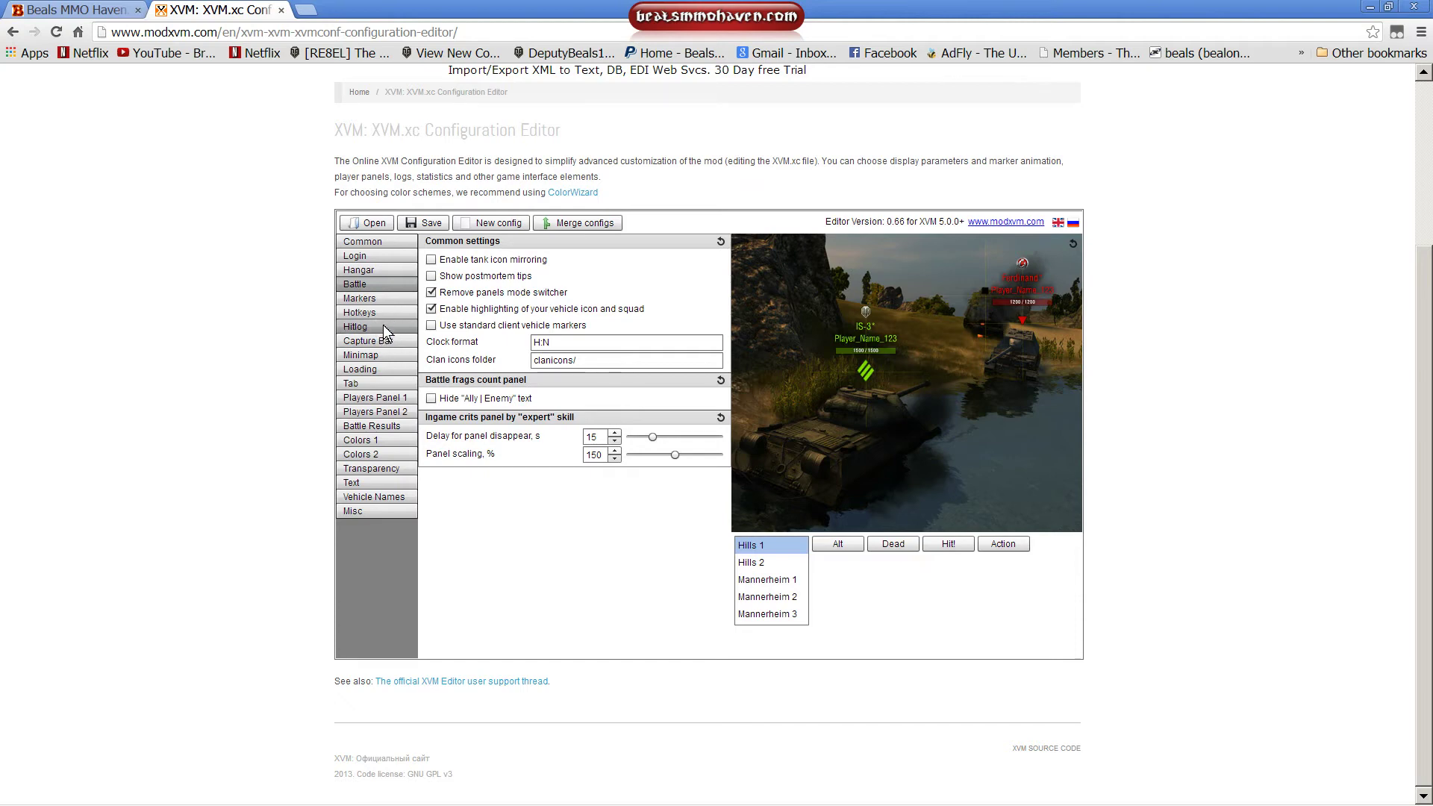
pyautogui.click(383, 326)
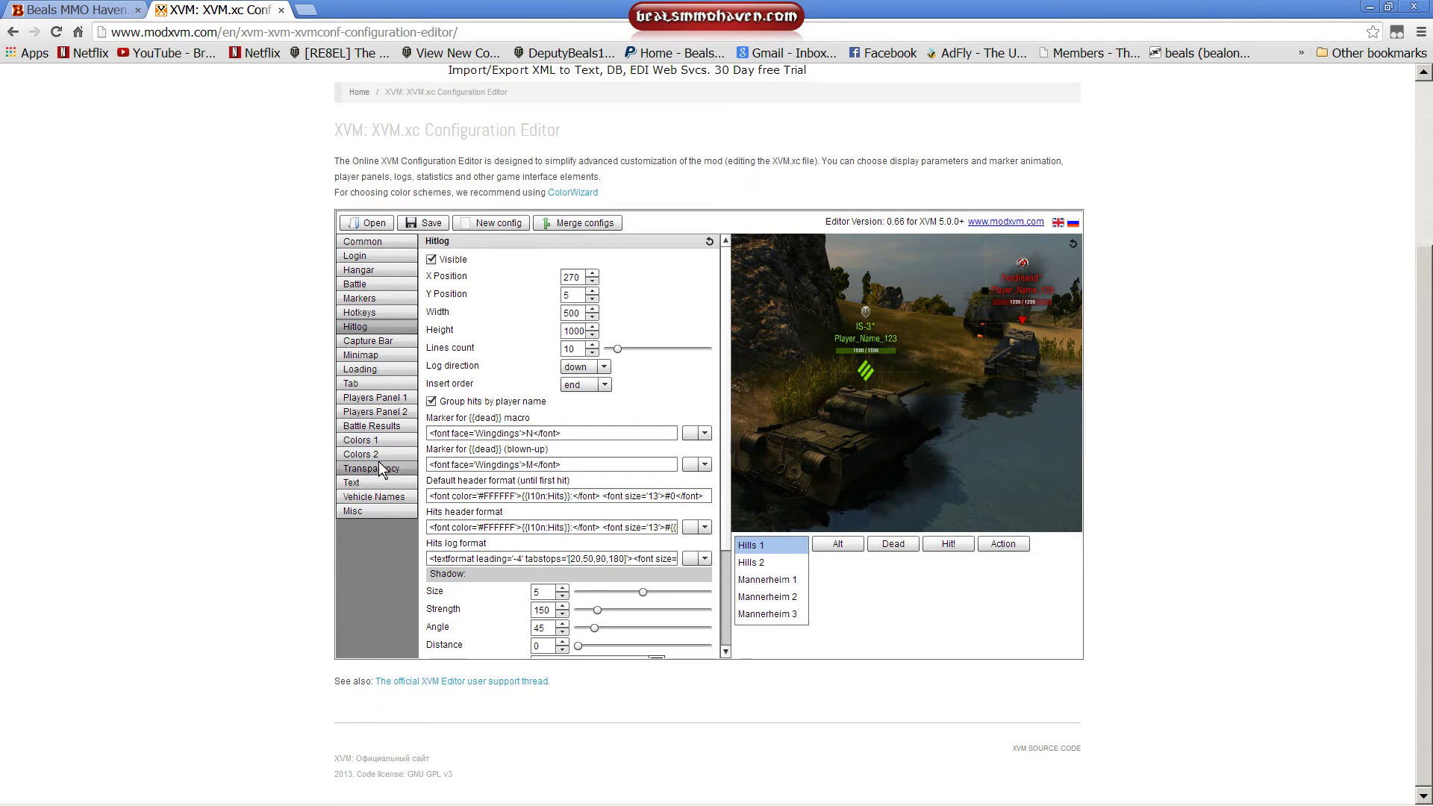
pyautogui.click(365, 351)
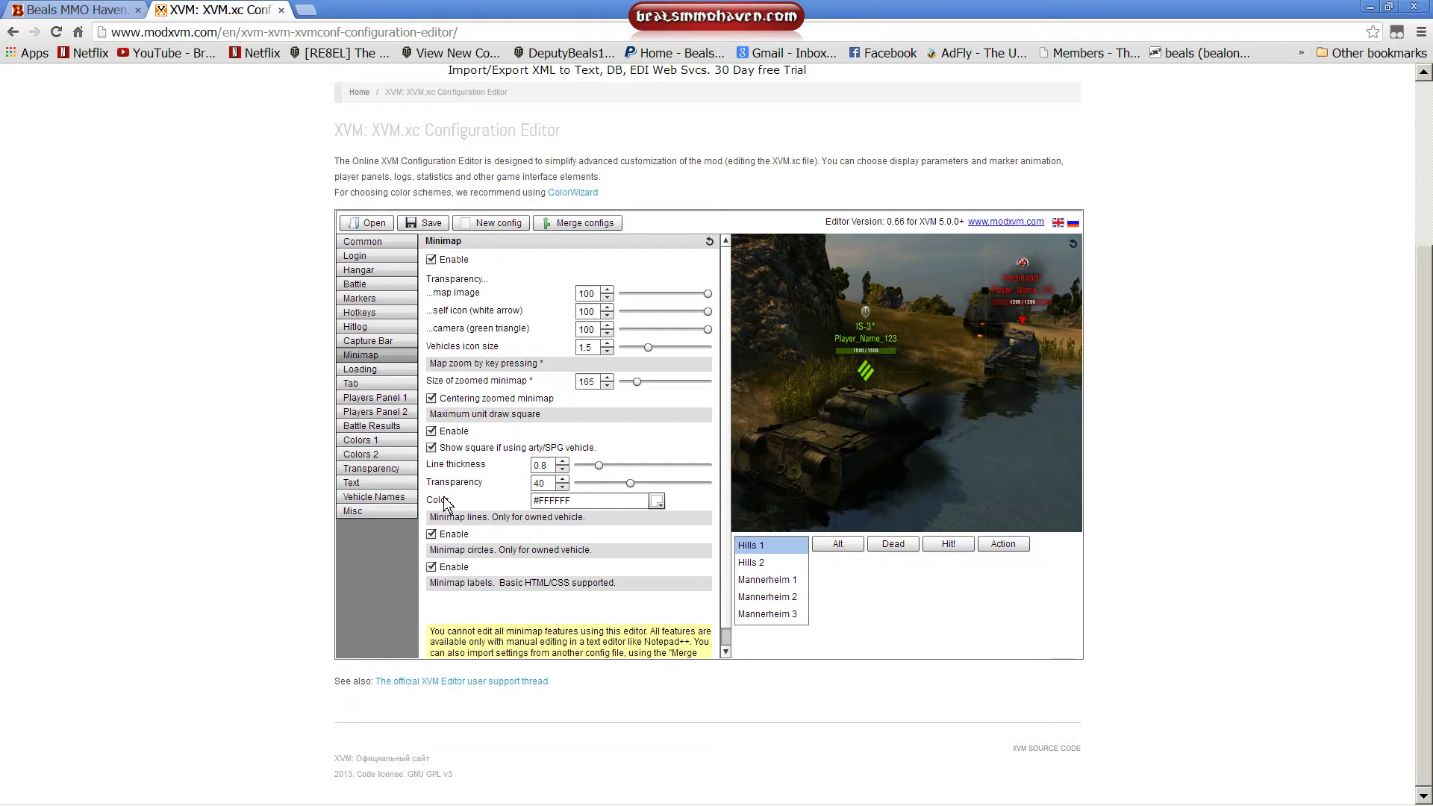
pyautogui.moveTo(490, 370)
# Examine the turret marker texts, Players Panel 1 and Loading screen settings, and return to the Battle settings.
pyautogui.click(364, 482)
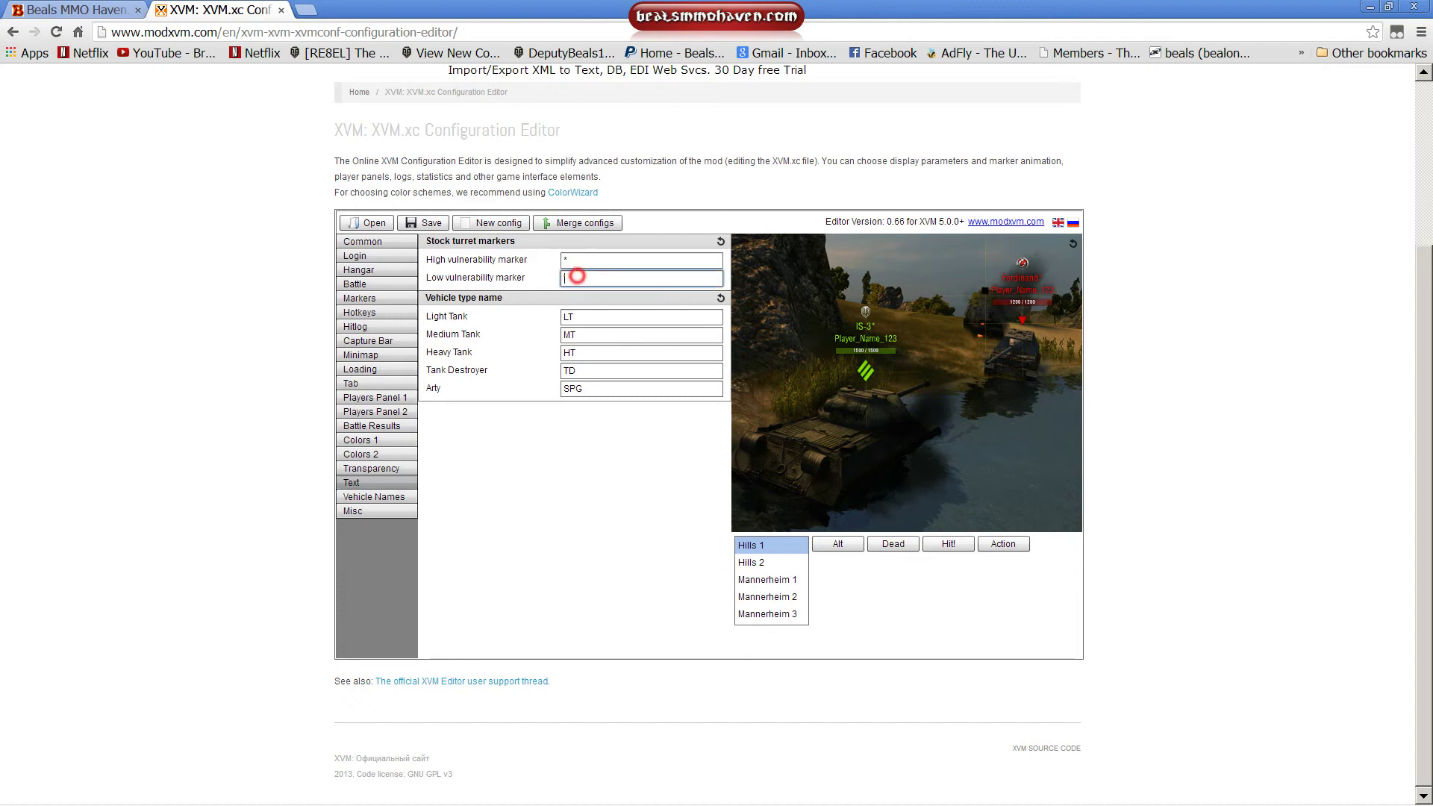
pyautogui.click(579, 258)
pyautogui.click(575, 278)
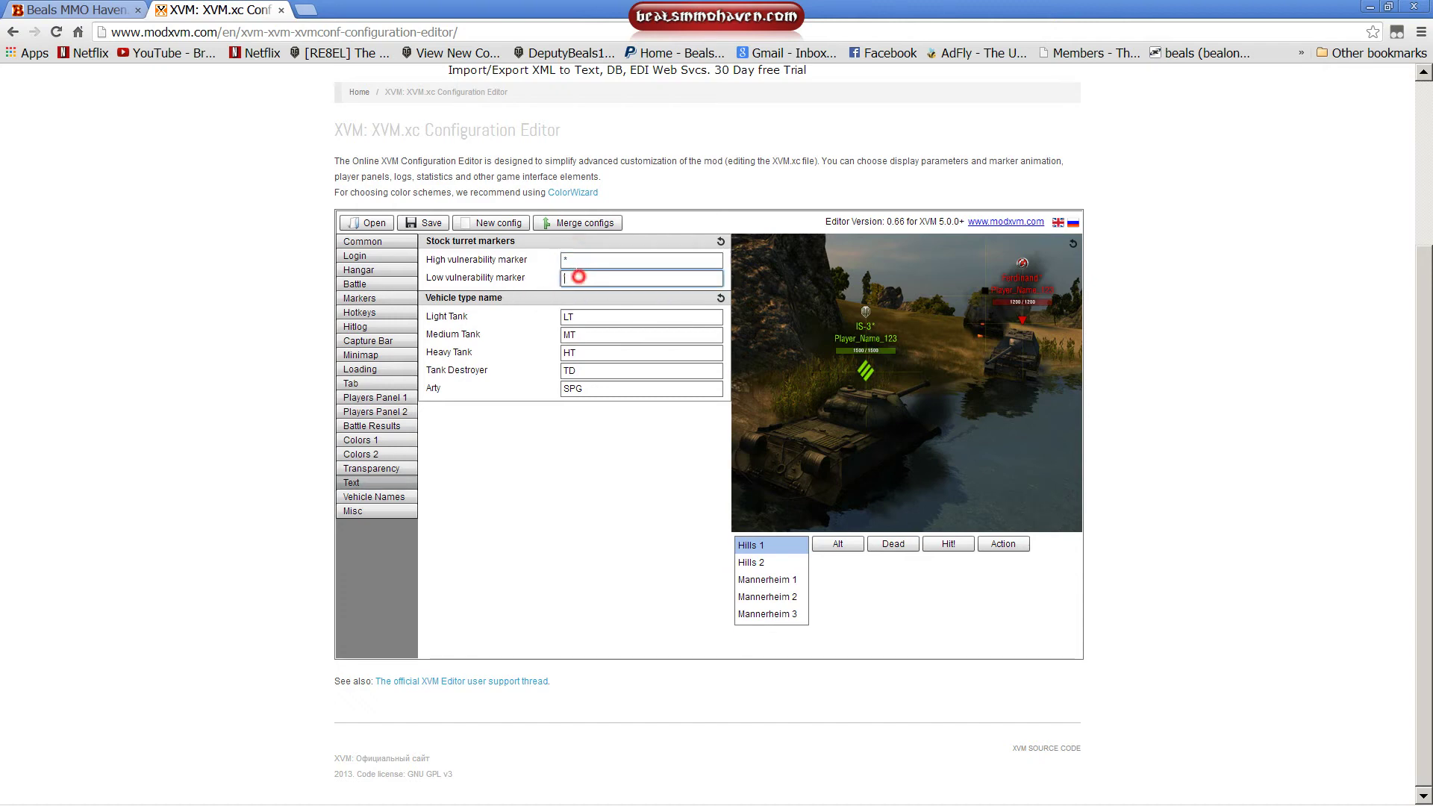
pyautogui.click(346, 402)
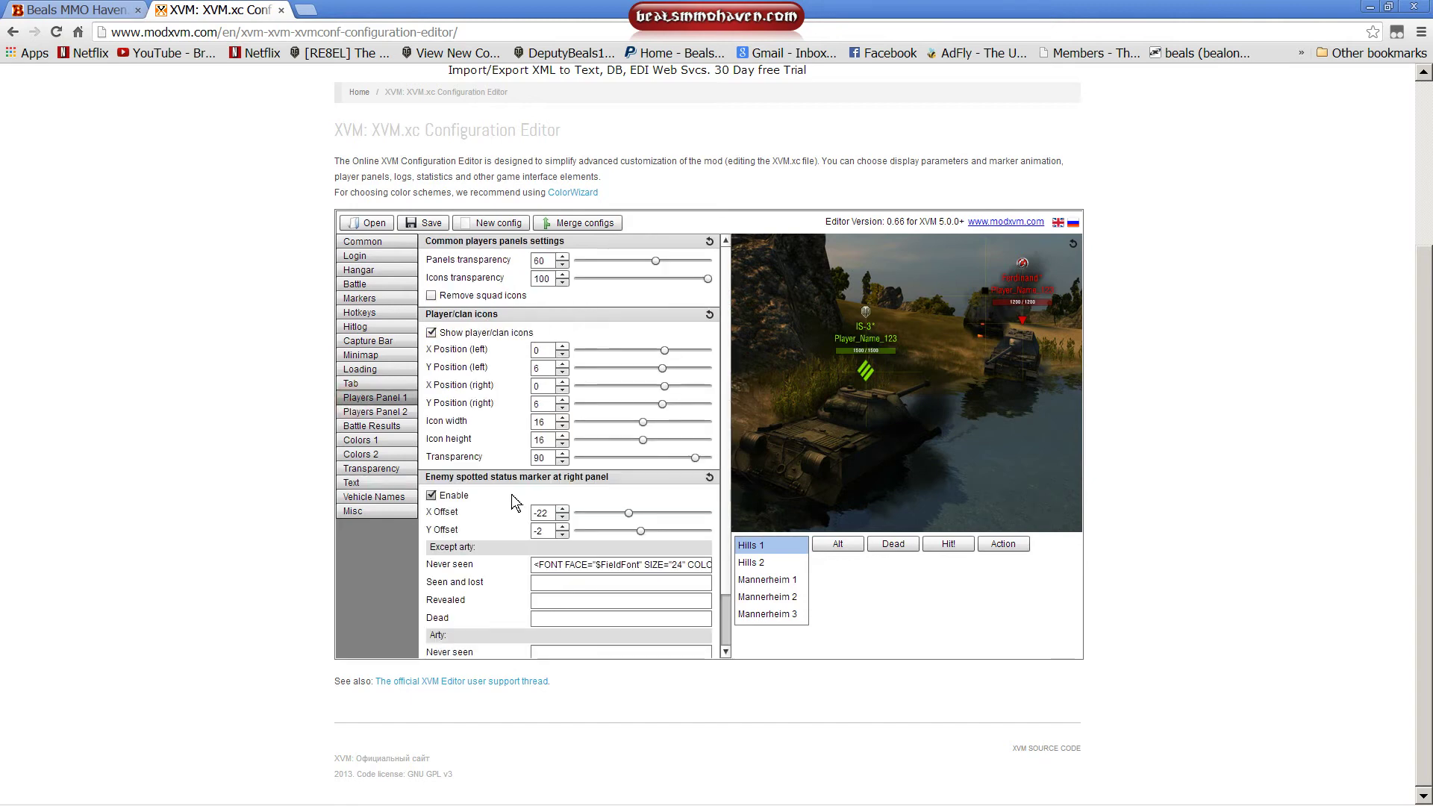
pyautogui.click(403, 369)
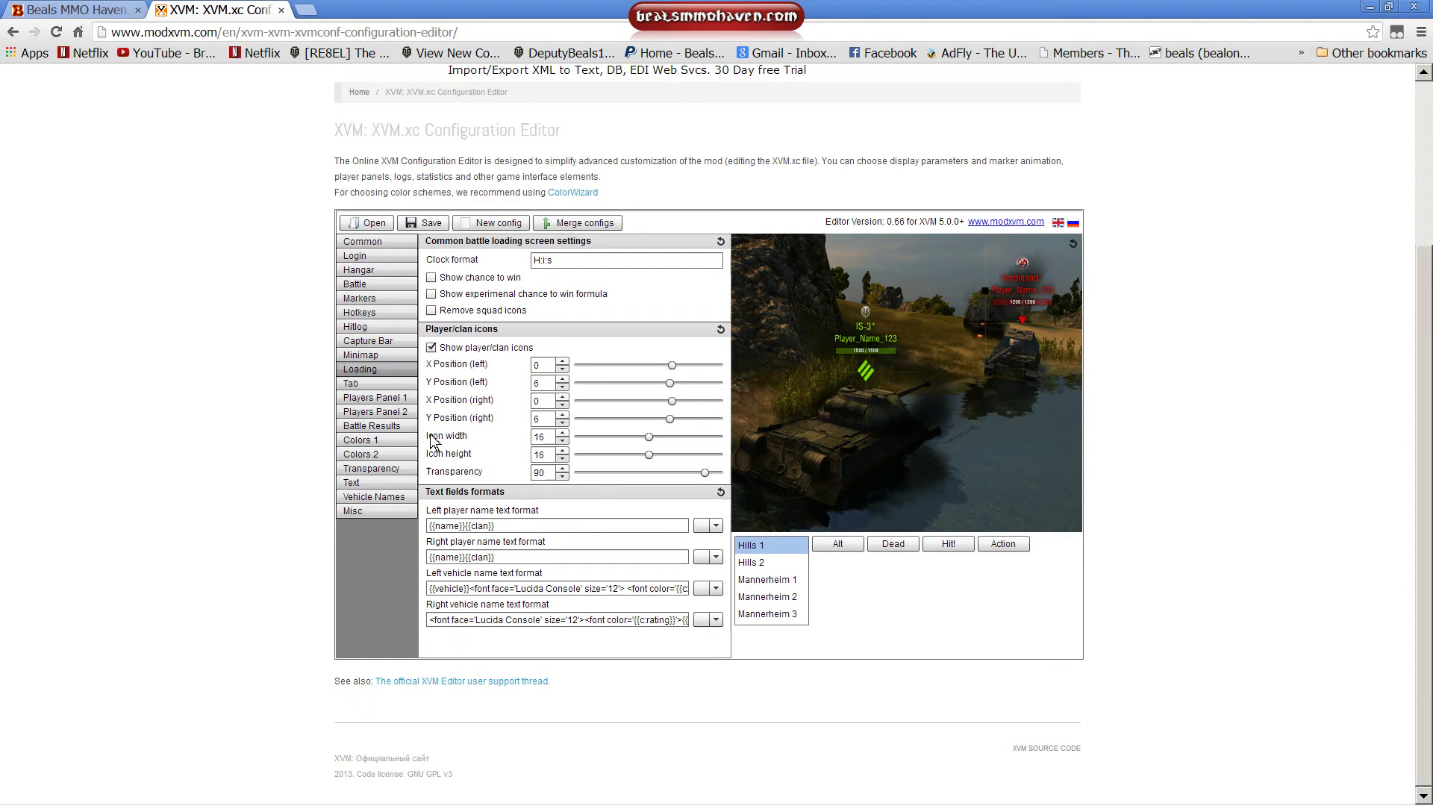
pyautogui.click(373, 288)
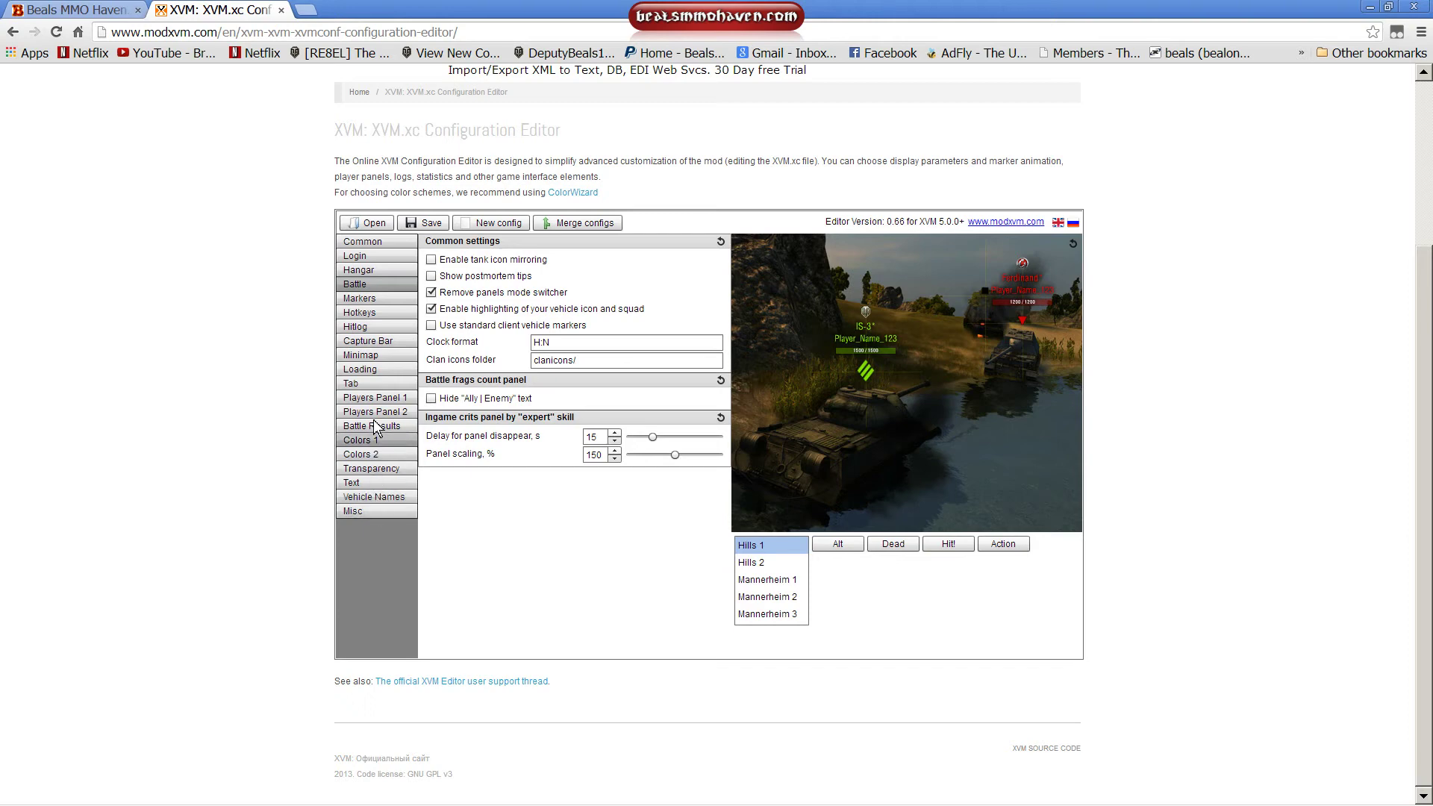
# Show the Vehicle Class marker settings and restrict the edited states to Ally, Alive and Normal.
pyautogui.click(379, 300)
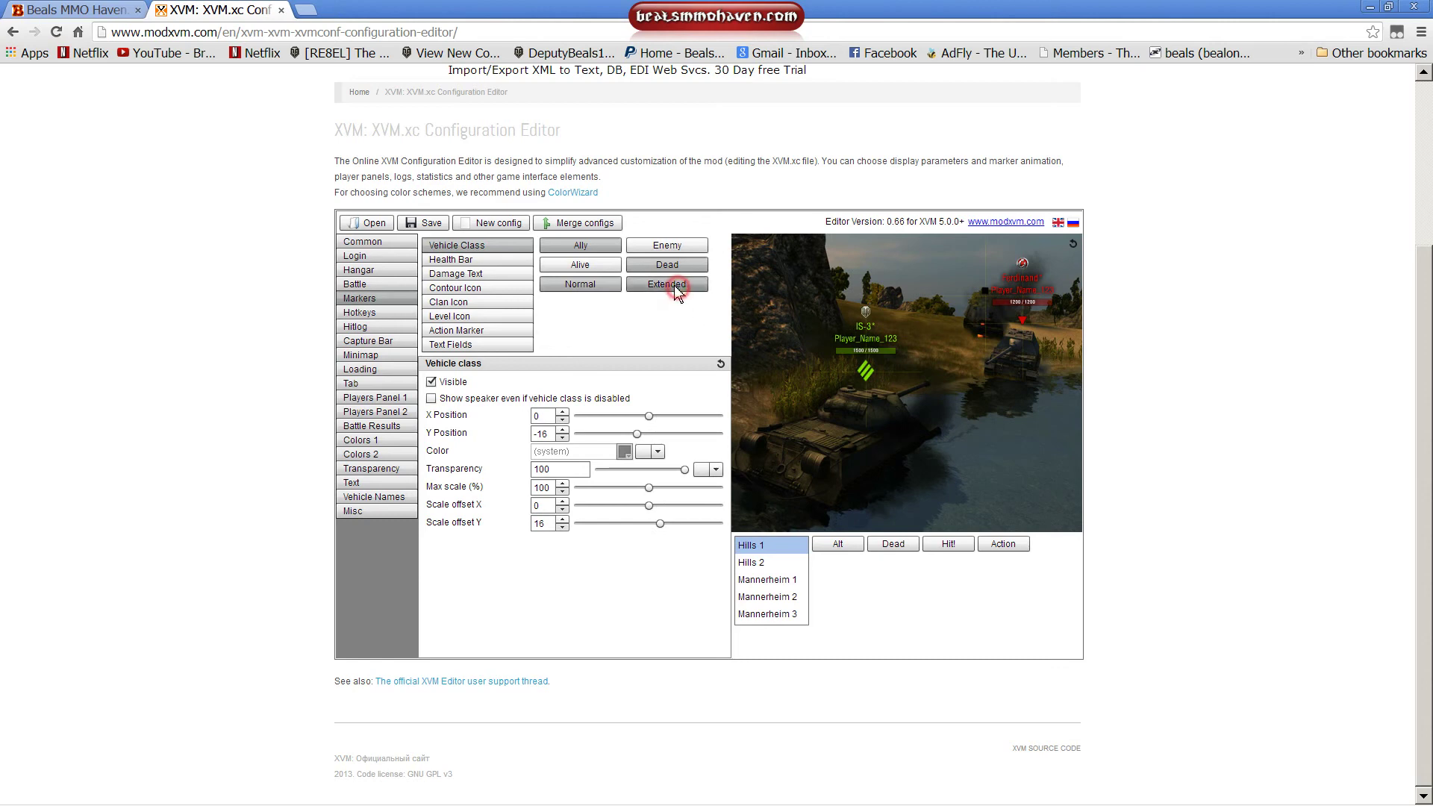
pyautogui.click(581, 284)
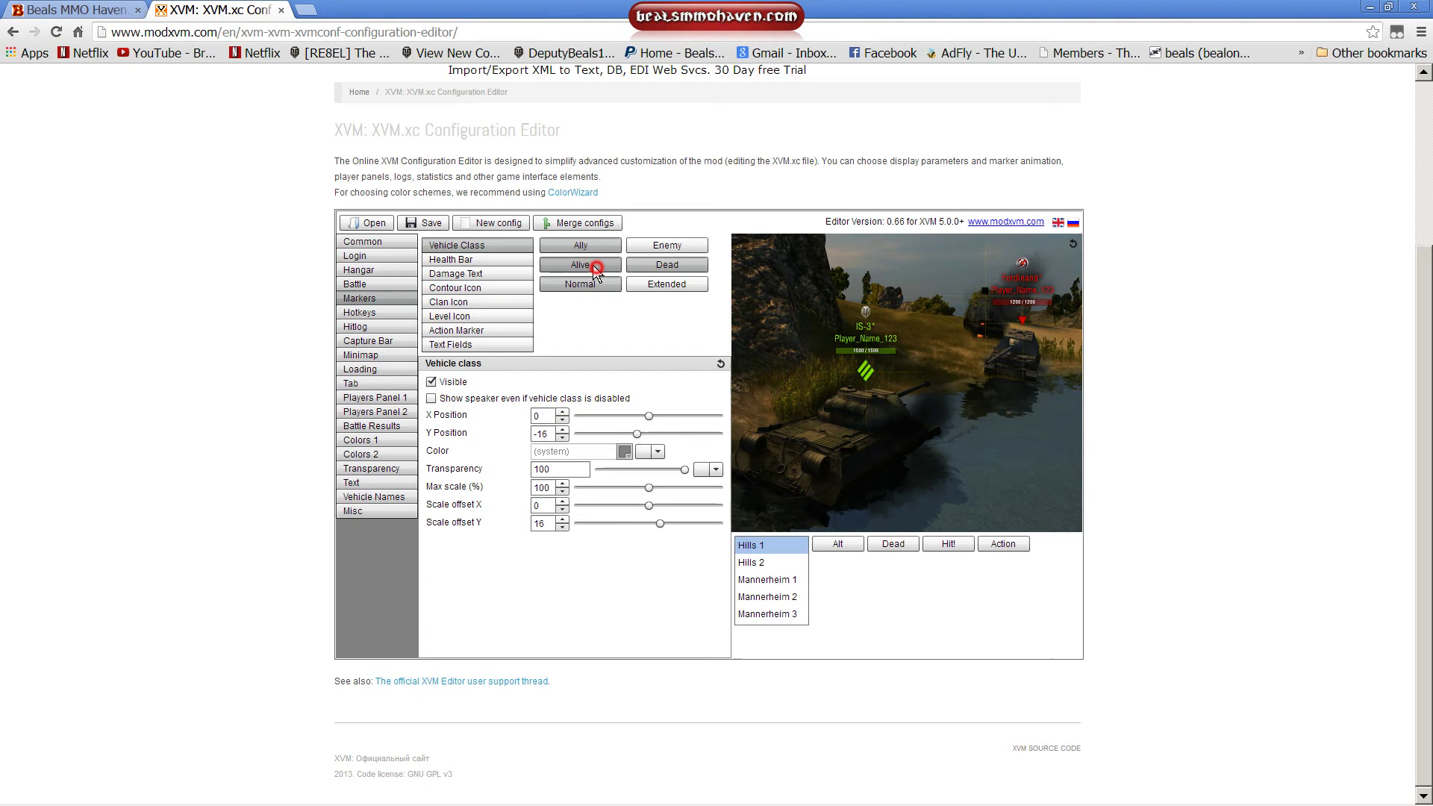
pyautogui.click(585, 267)
pyautogui.click(648, 267)
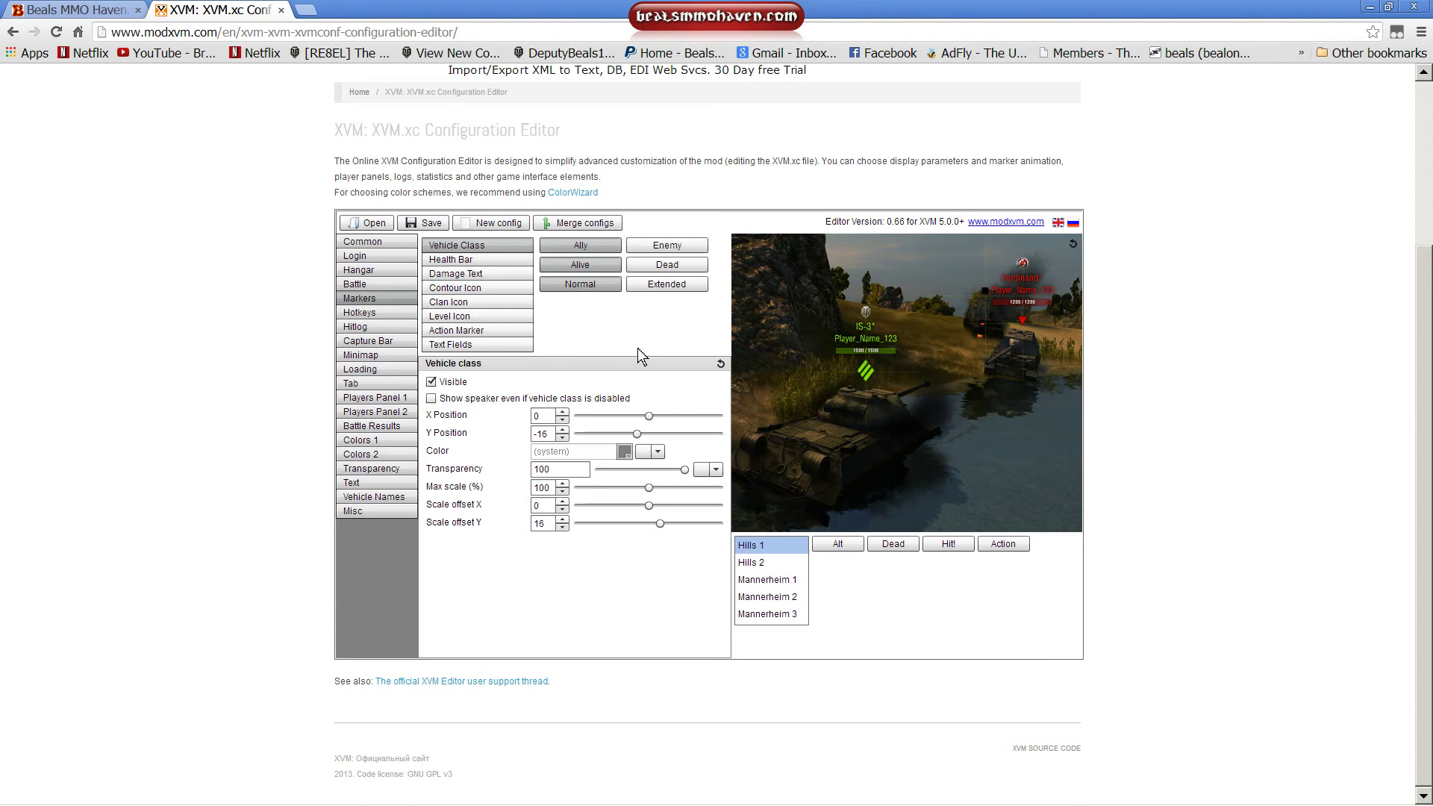
pyautogui.click(597, 289)
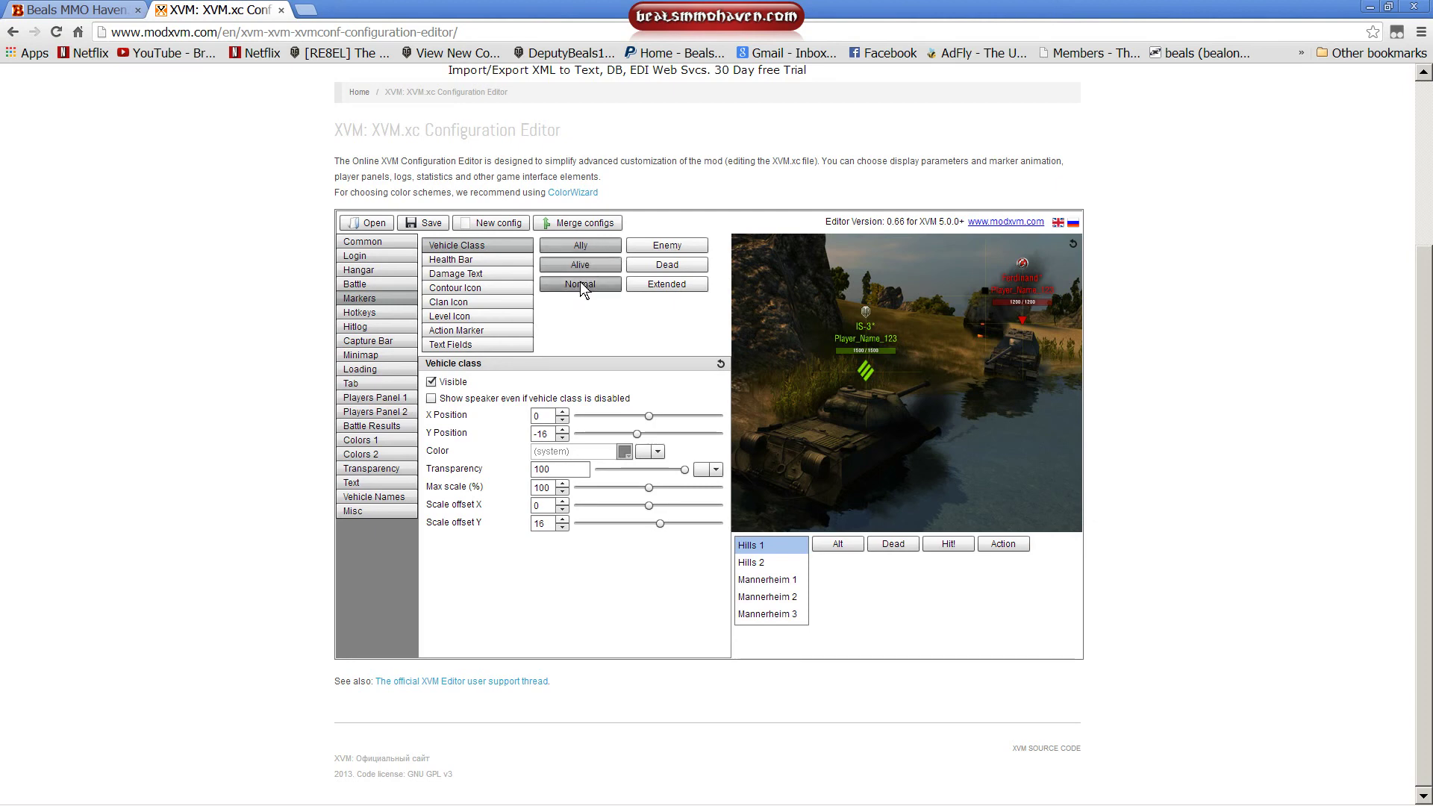
# Switch the edited marker states from Normal to Extended, covering both Ally and Enemy, Alive and Dead vehicles.
pyautogui.click(666, 287)
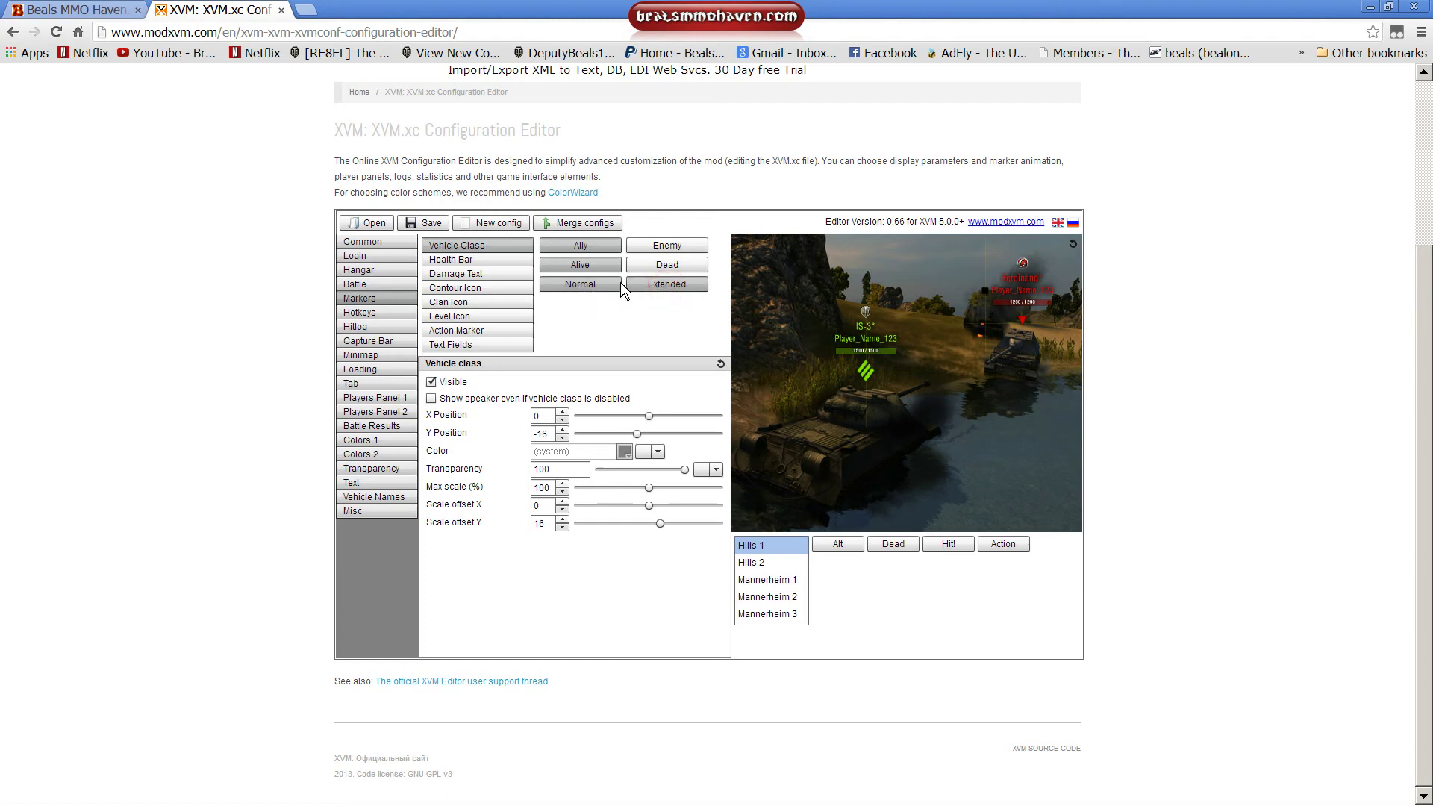
pyautogui.click(582, 281)
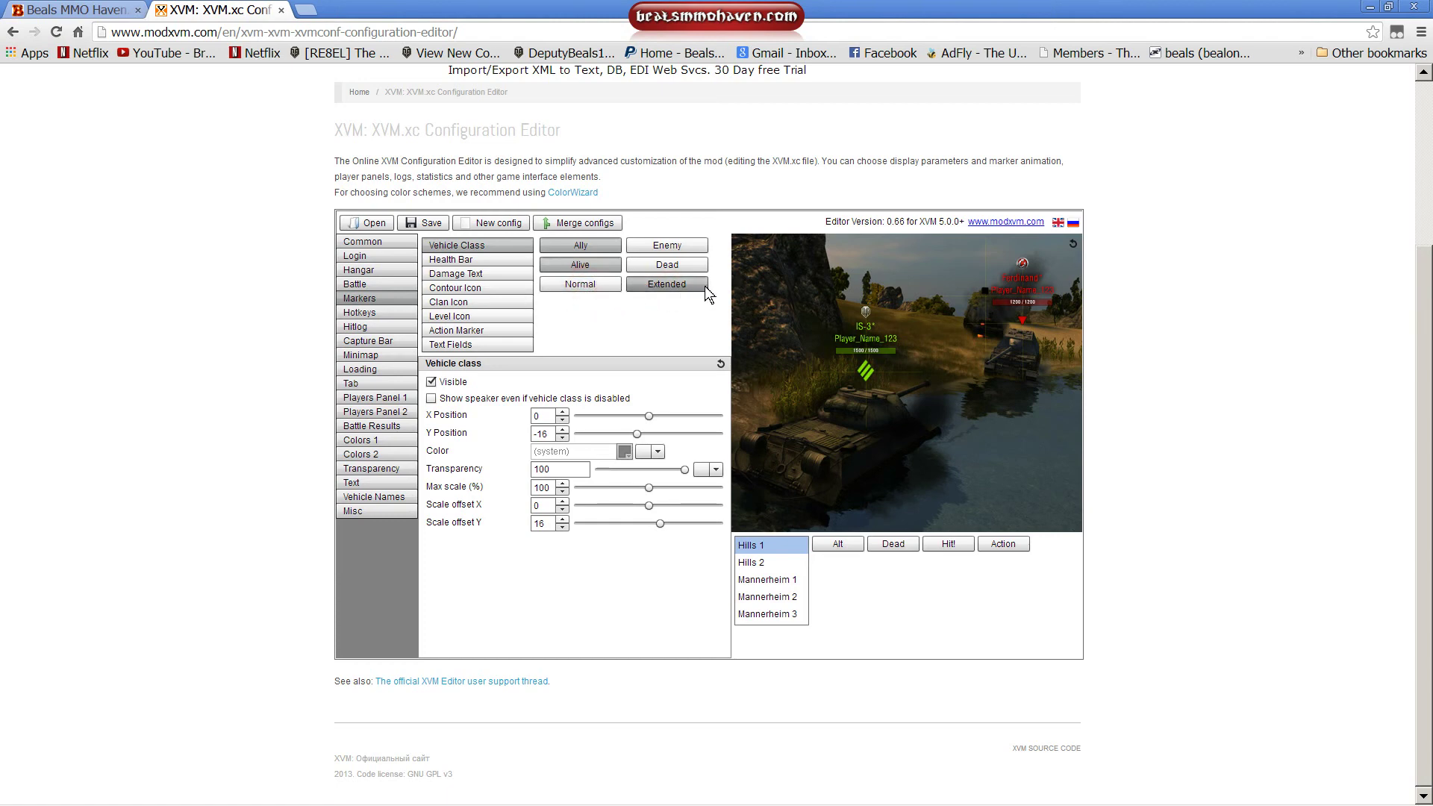
pyautogui.click(665, 283)
pyautogui.click(665, 283)
pyautogui.click(666, 284)
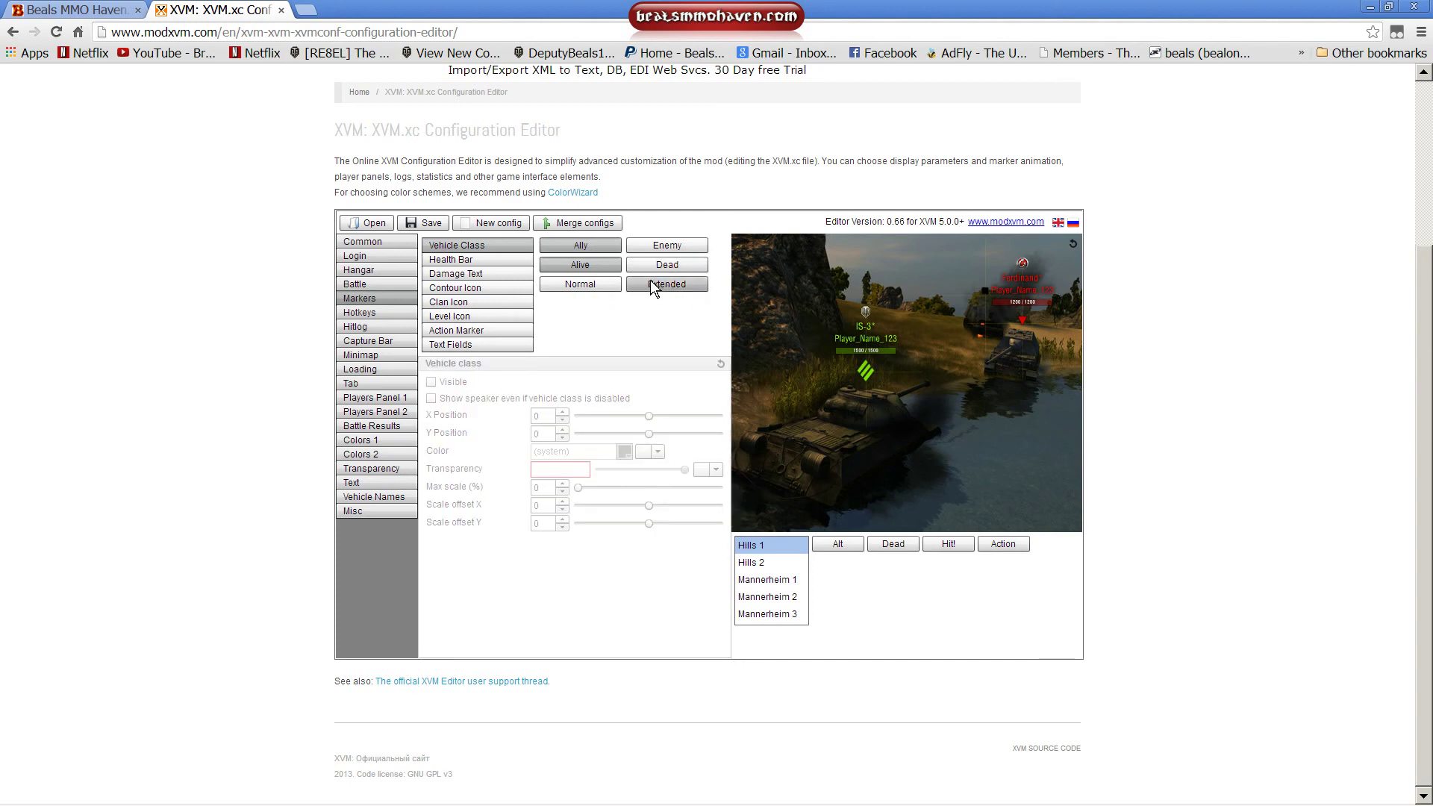
pyautogui.click(652, 285)
pyautogui.click(665, 245)
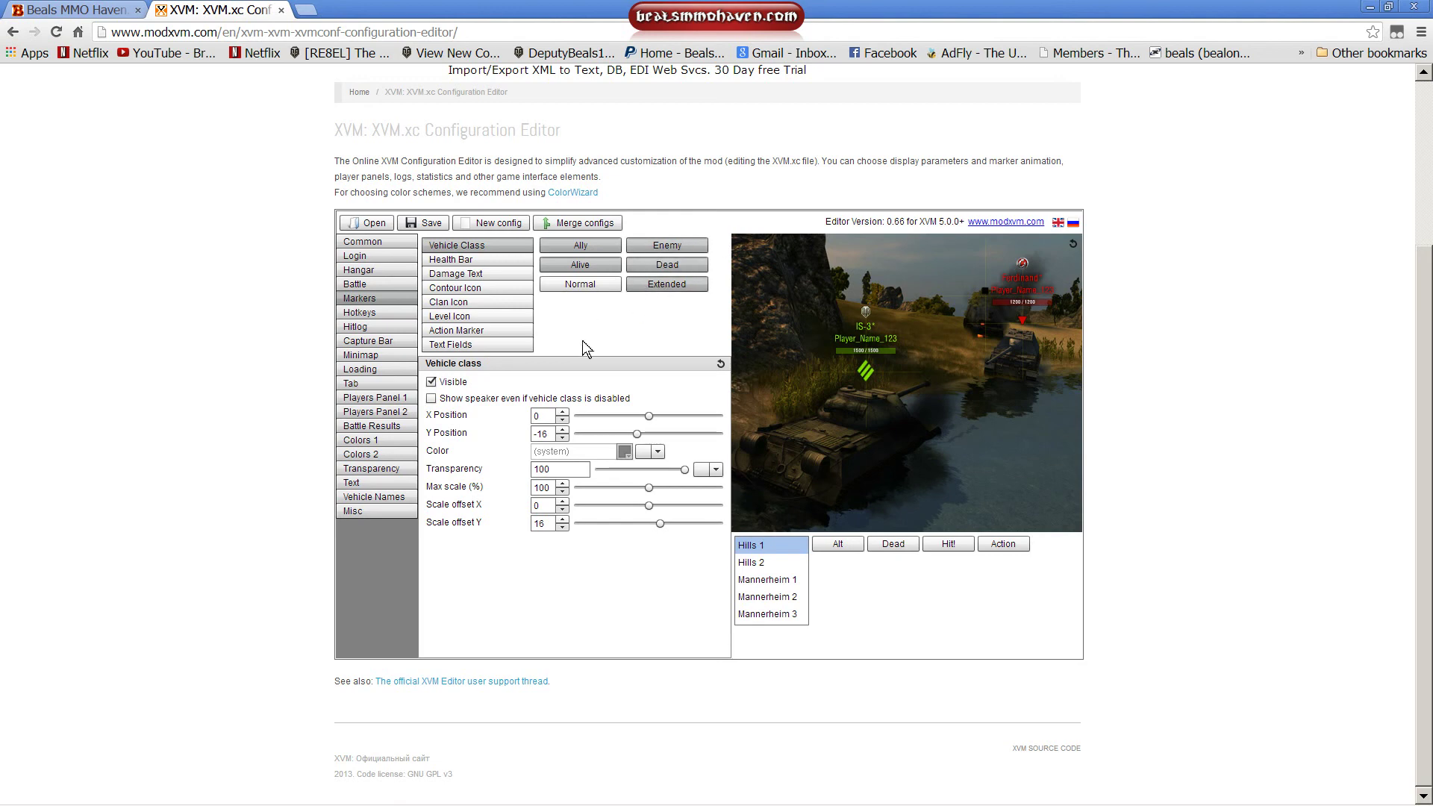
# Open the markers' Damage Text settings for player hits and select the blowup message for editing.
pyautogui.click(477, 274)
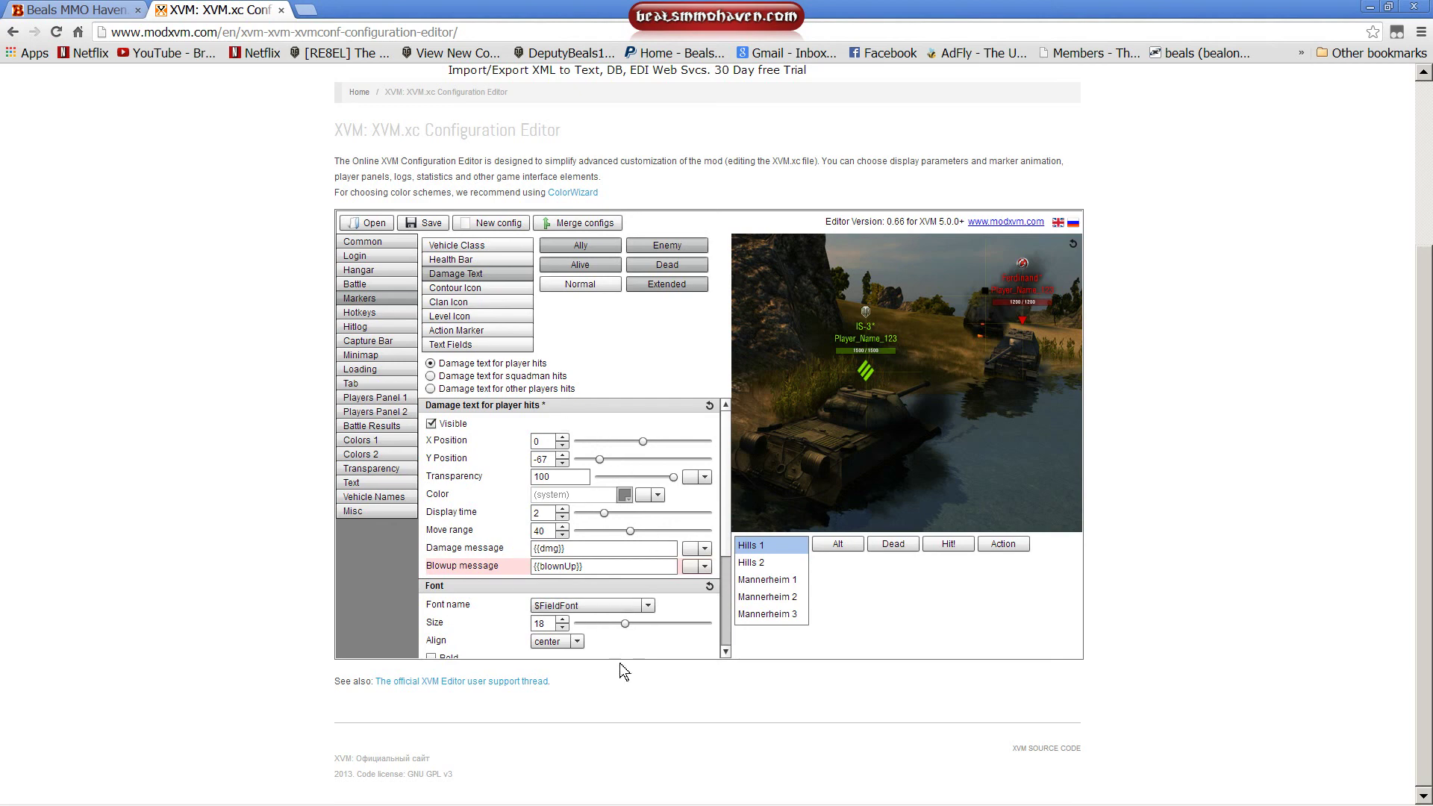
pyautogui.doubleClick(541, 567)
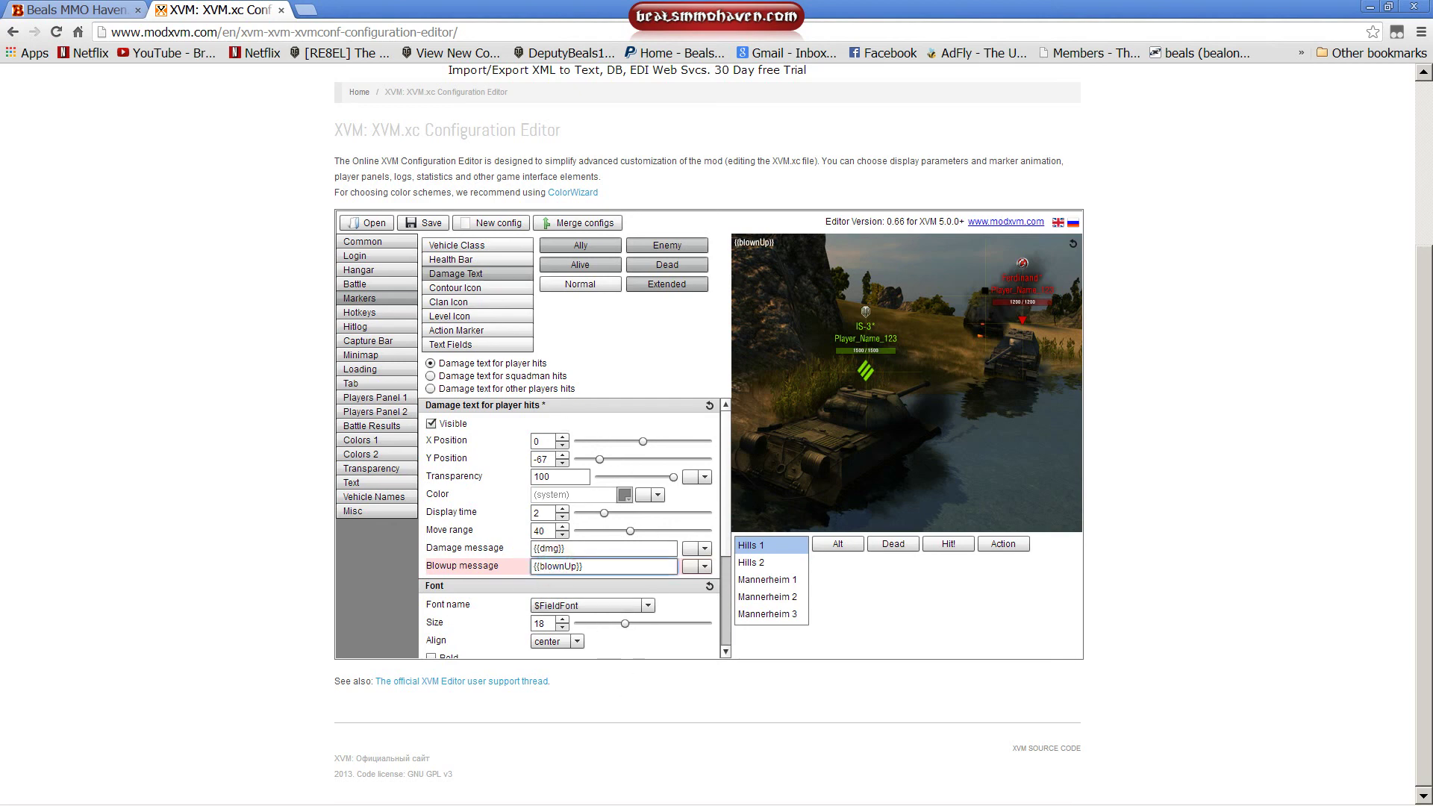